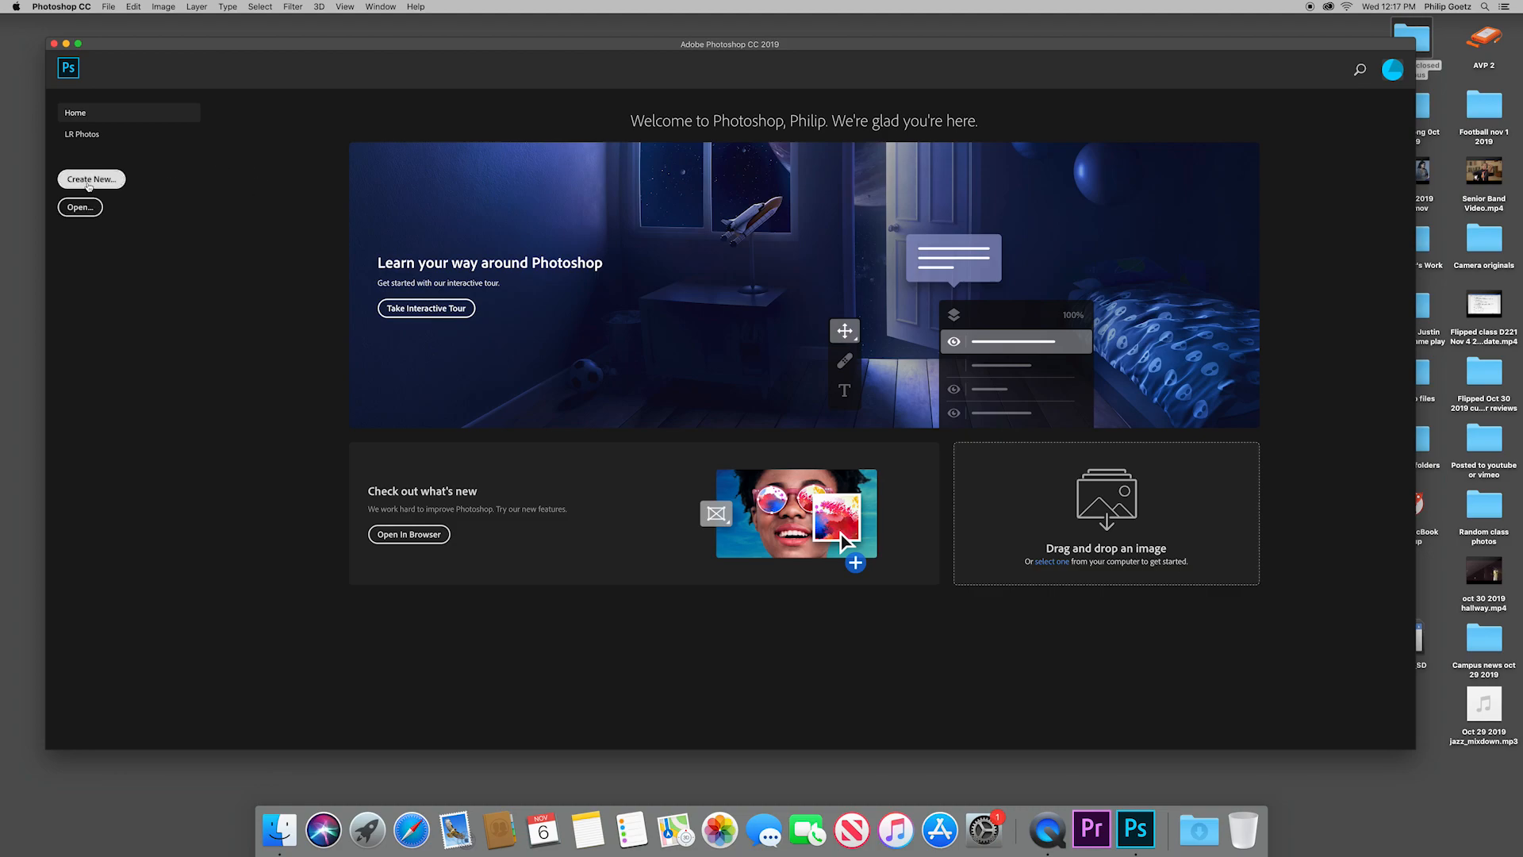
Step: Create a new 1920 × 1080 pixel document at 72 pixels/inch with a white background
click(89, 179)
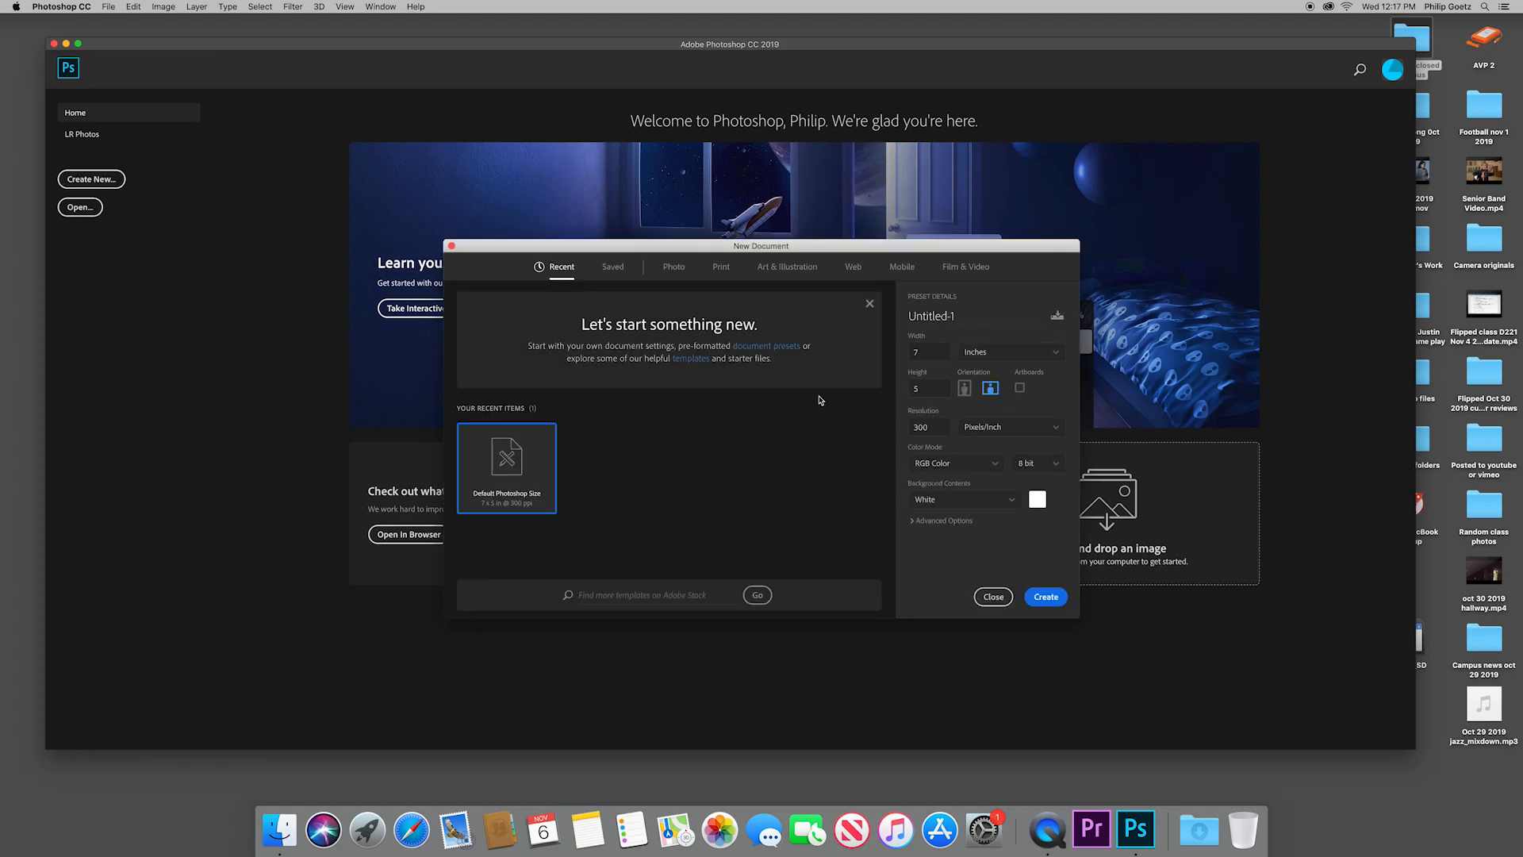
click(1011, 355)
click(1004, 373)
click(934, 352)
text(1920)
key(Tab)
text(1080)
key(Tab)
text(7)
click(1012, 502)
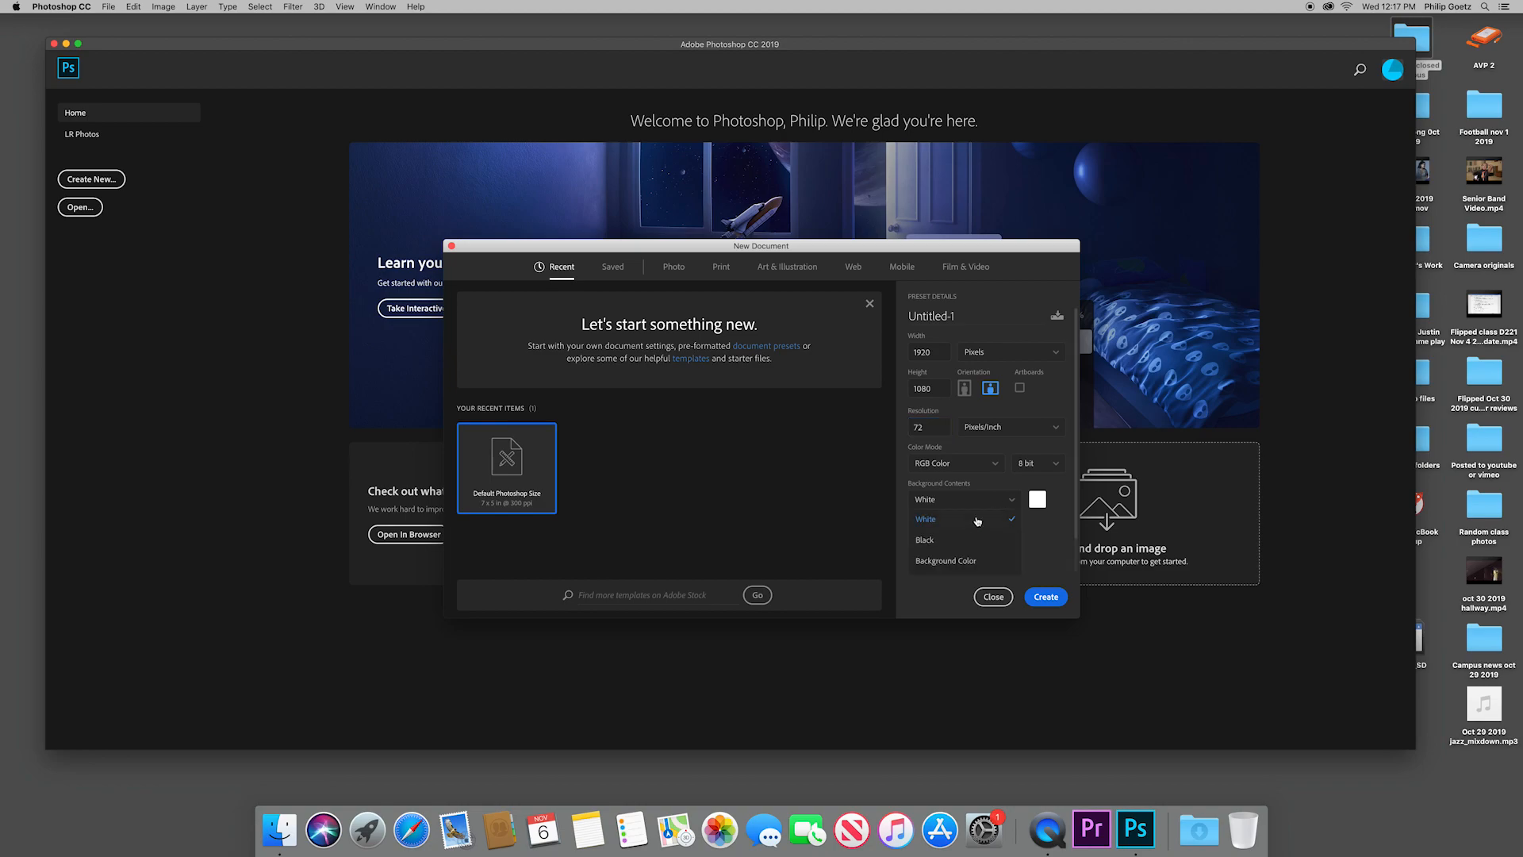
click(1037, 520)
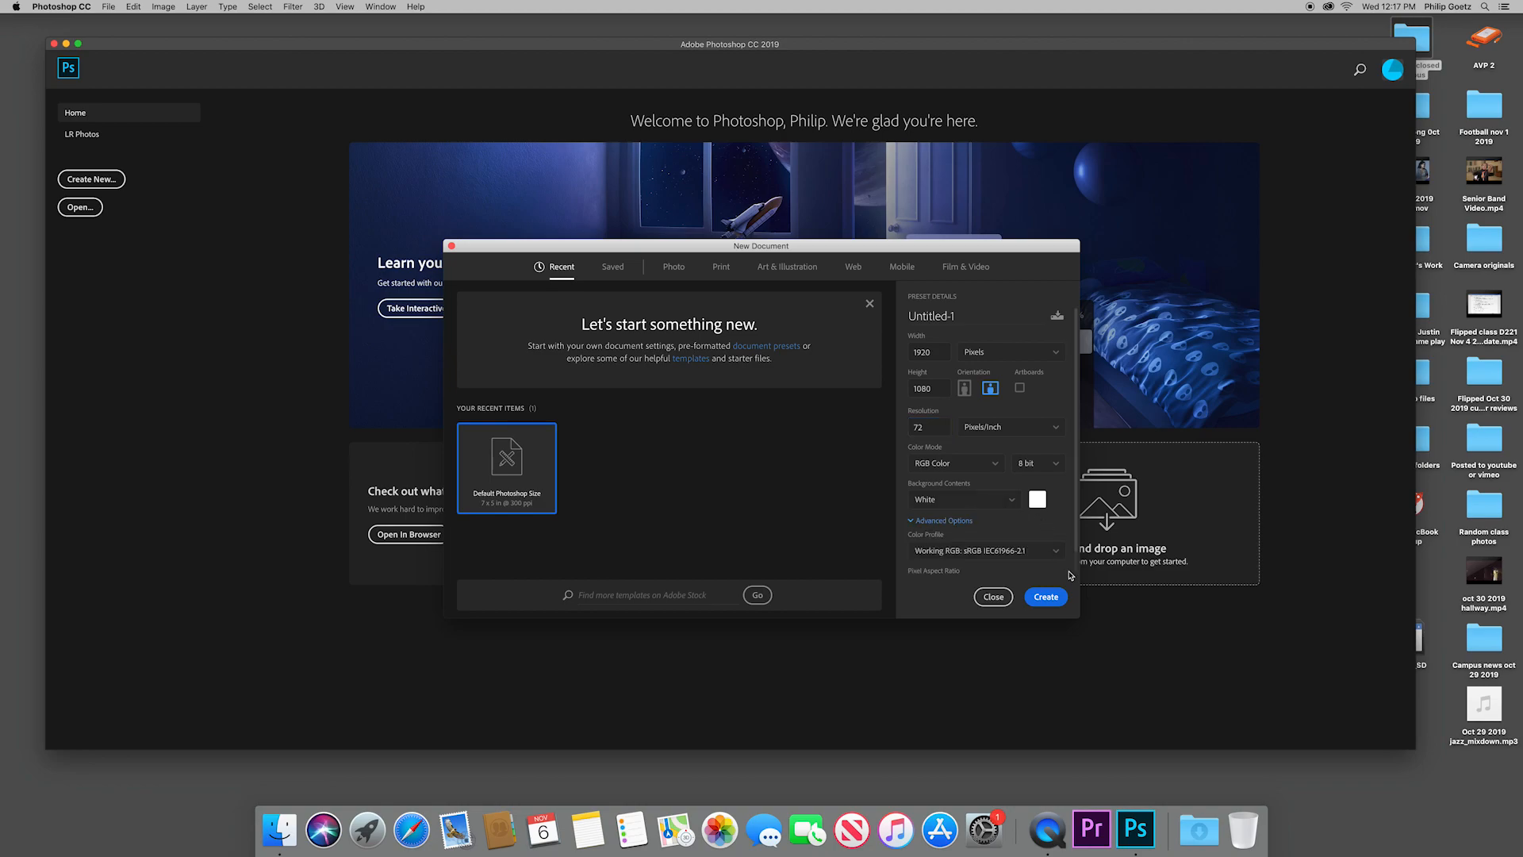
click(1047, 597)
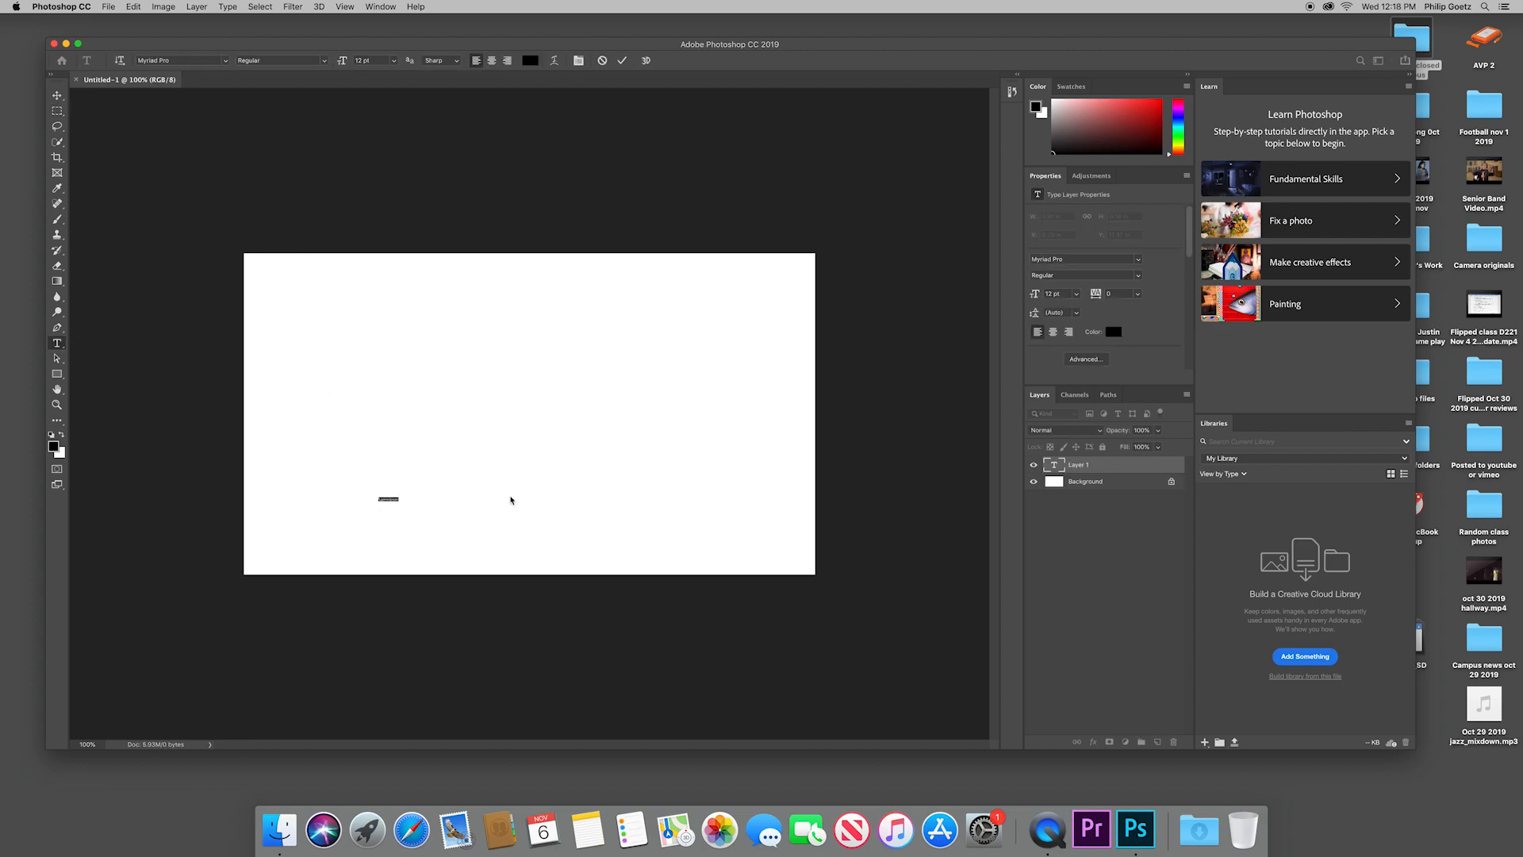
Step: Enter the text "Headphones" in the lower part of the canvas and set its font to Chalkboard
text(Jo)
drag(357, 497, 406, 507)
click(226, 61)
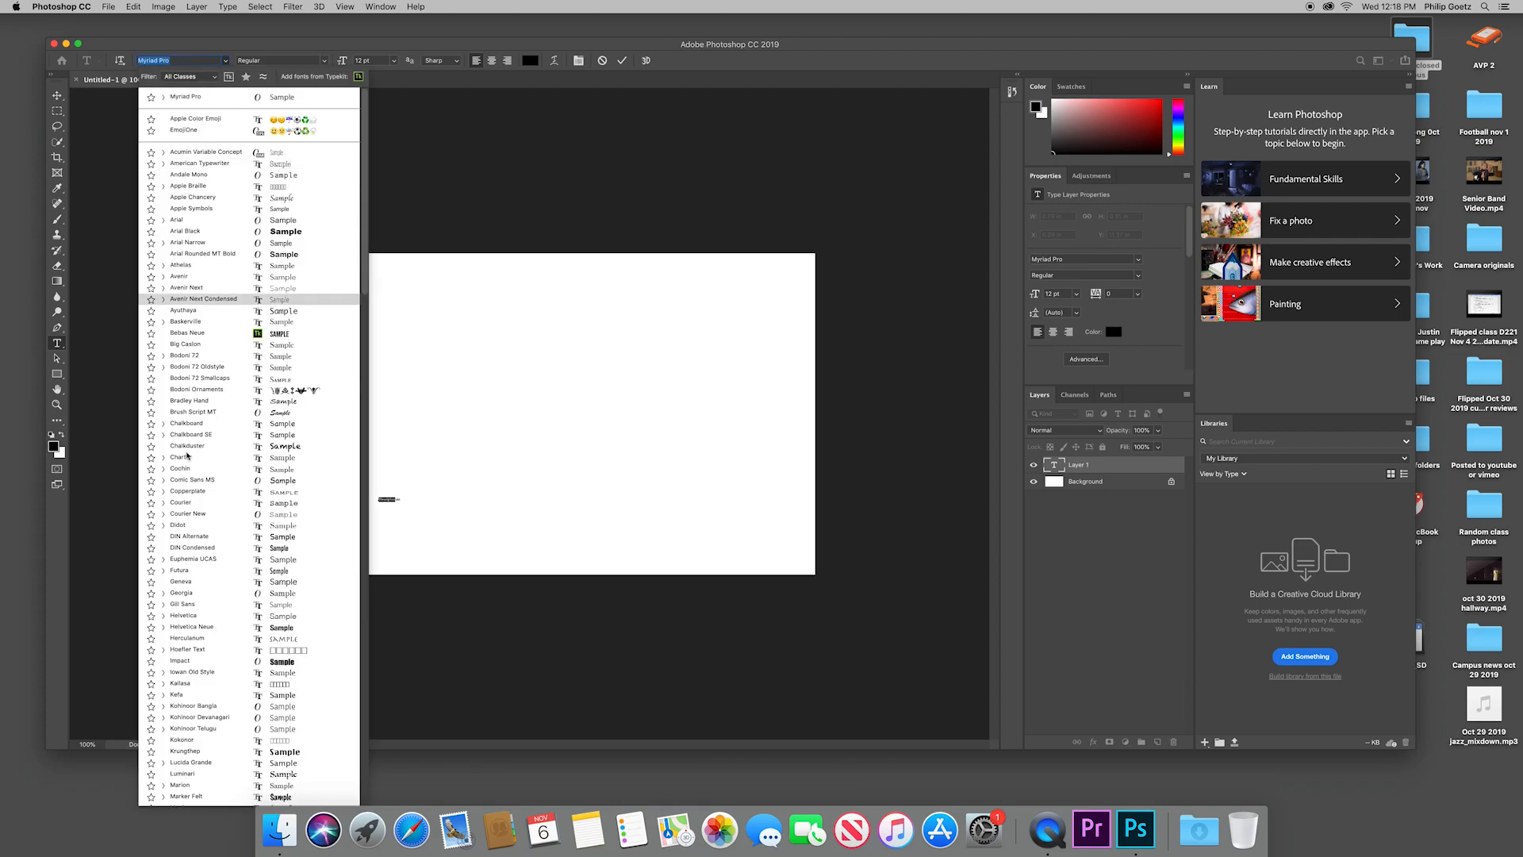
click(205, 429)
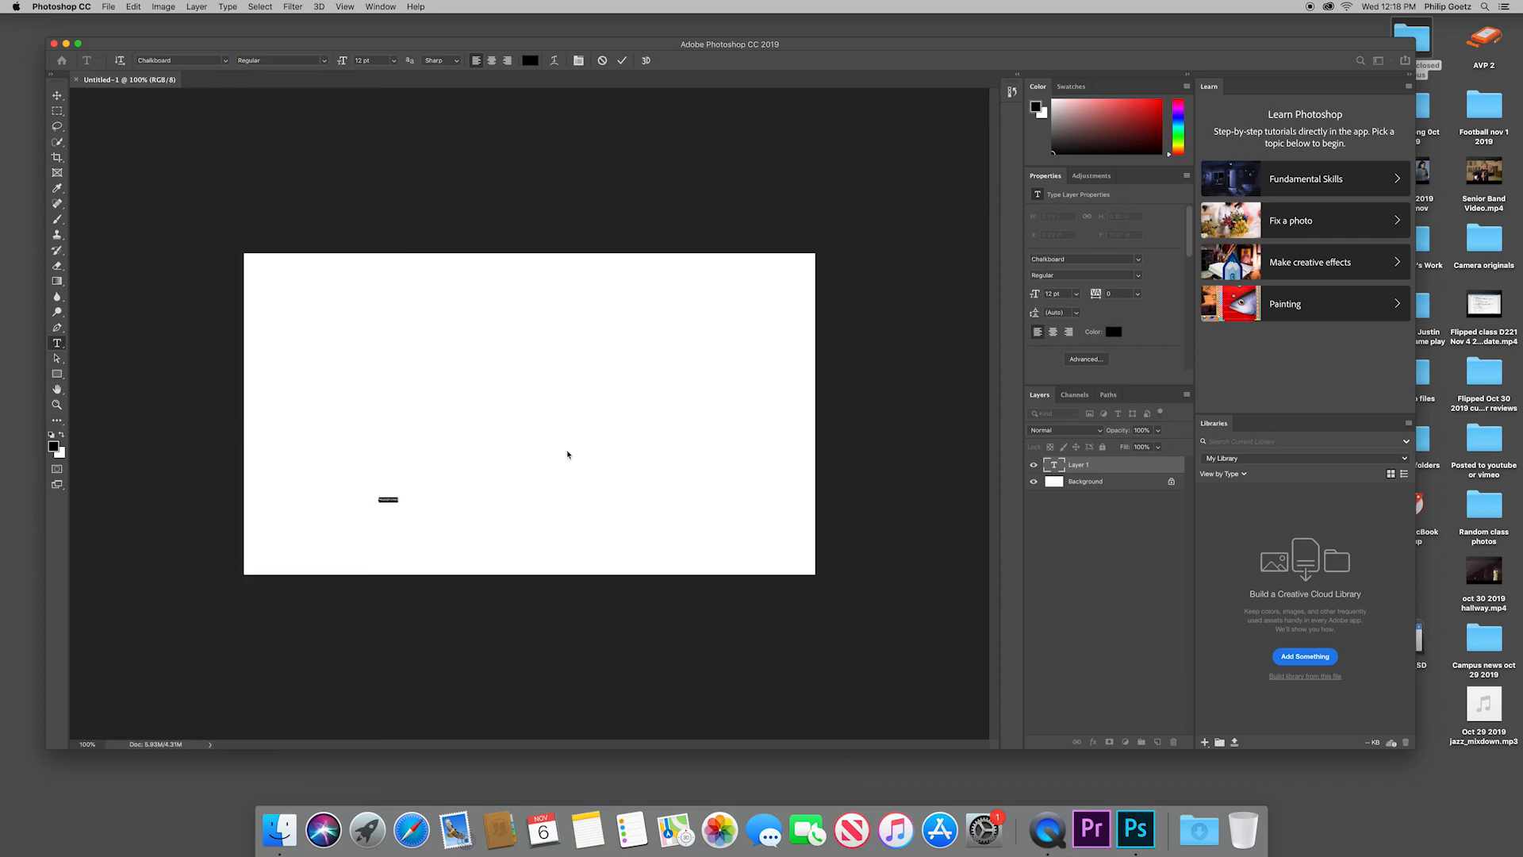
Step: Set the "Headphones" text size to 120 pt and move the text closer to the canvas's lower edge
click(393, 61)
click(381, 212)
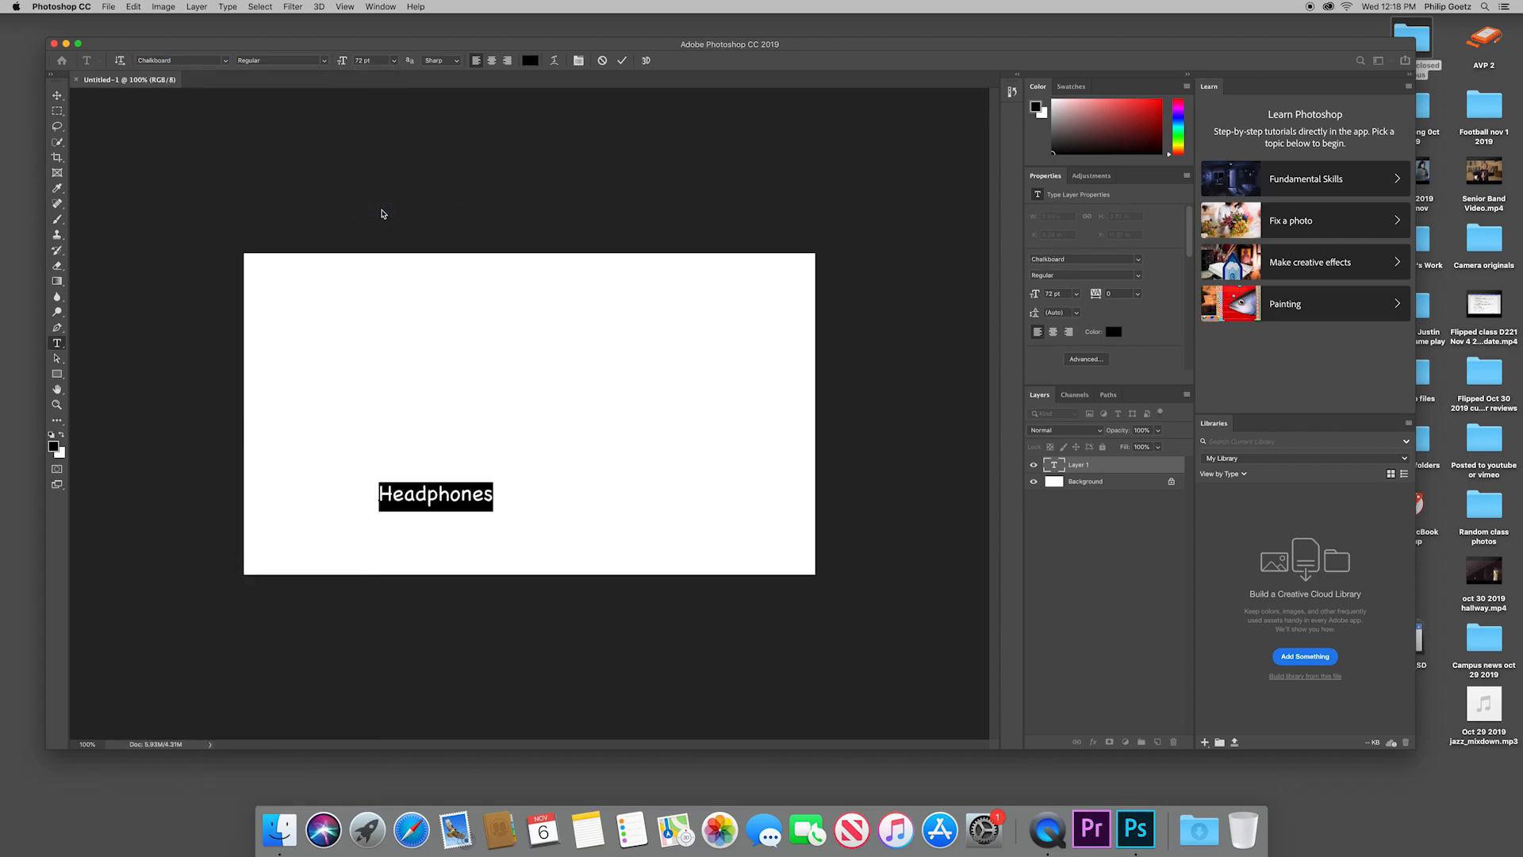
click(374, 61)
text(120)
key(Return)
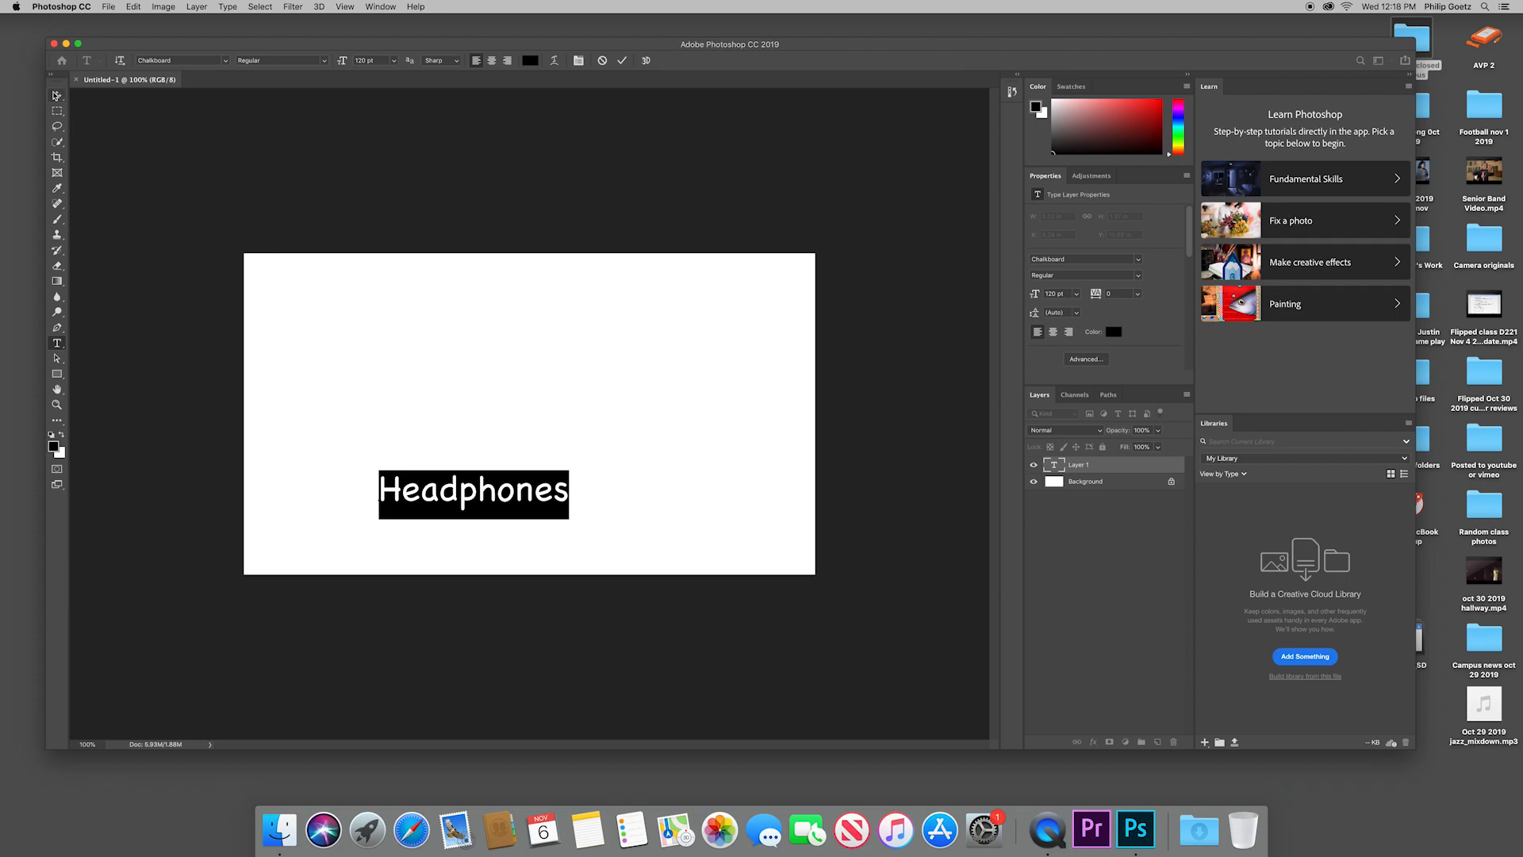
click(57, 95)
drag(470, 492, 535, 517)
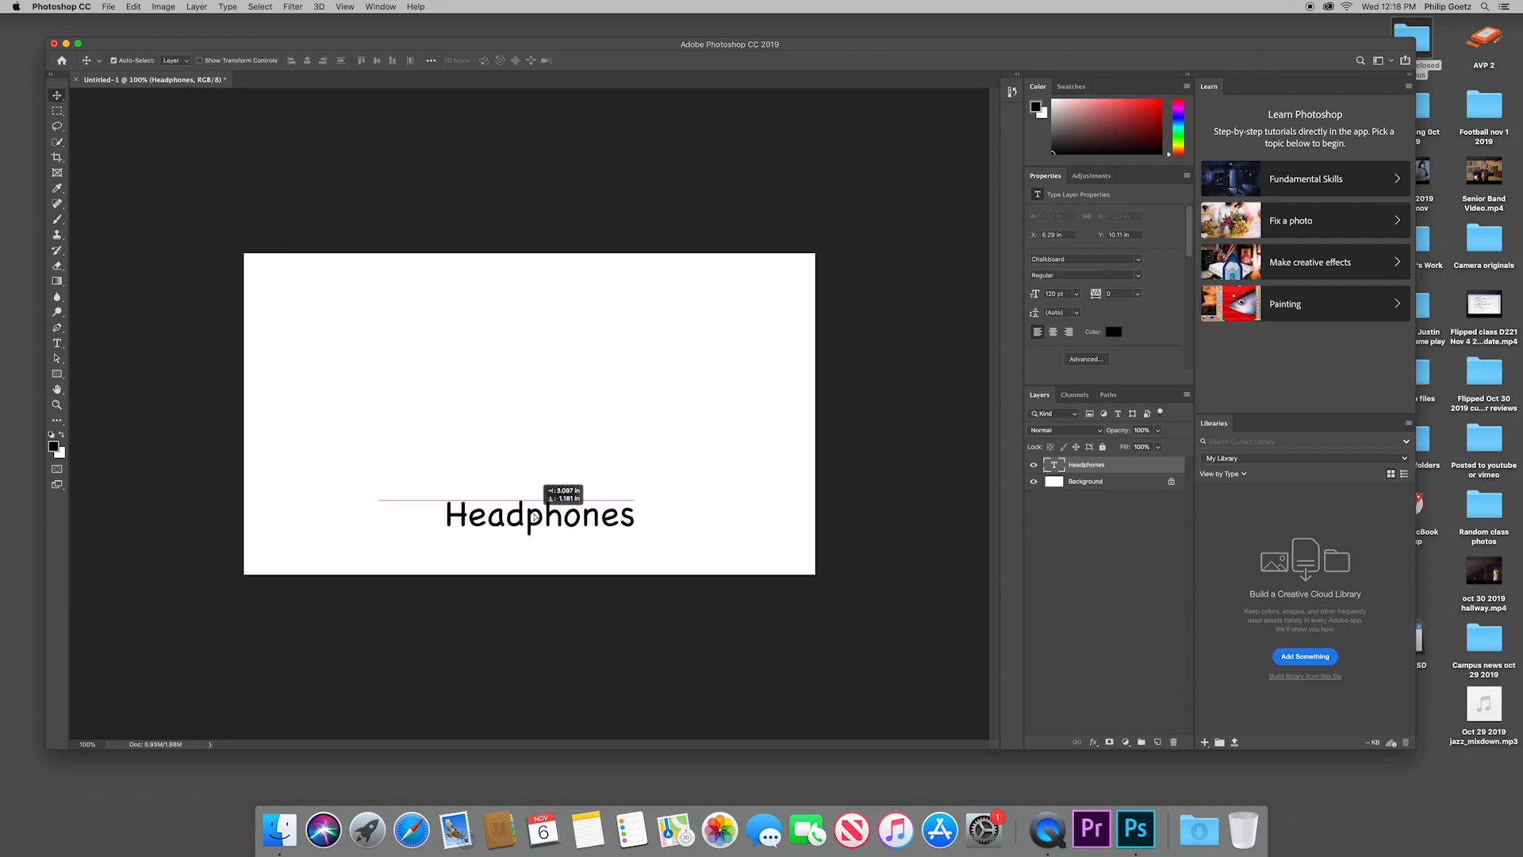
Step: Delete the white Background layer and shift the "Headphones" text to the horizontal centre of the canvas
click(1144, 484)
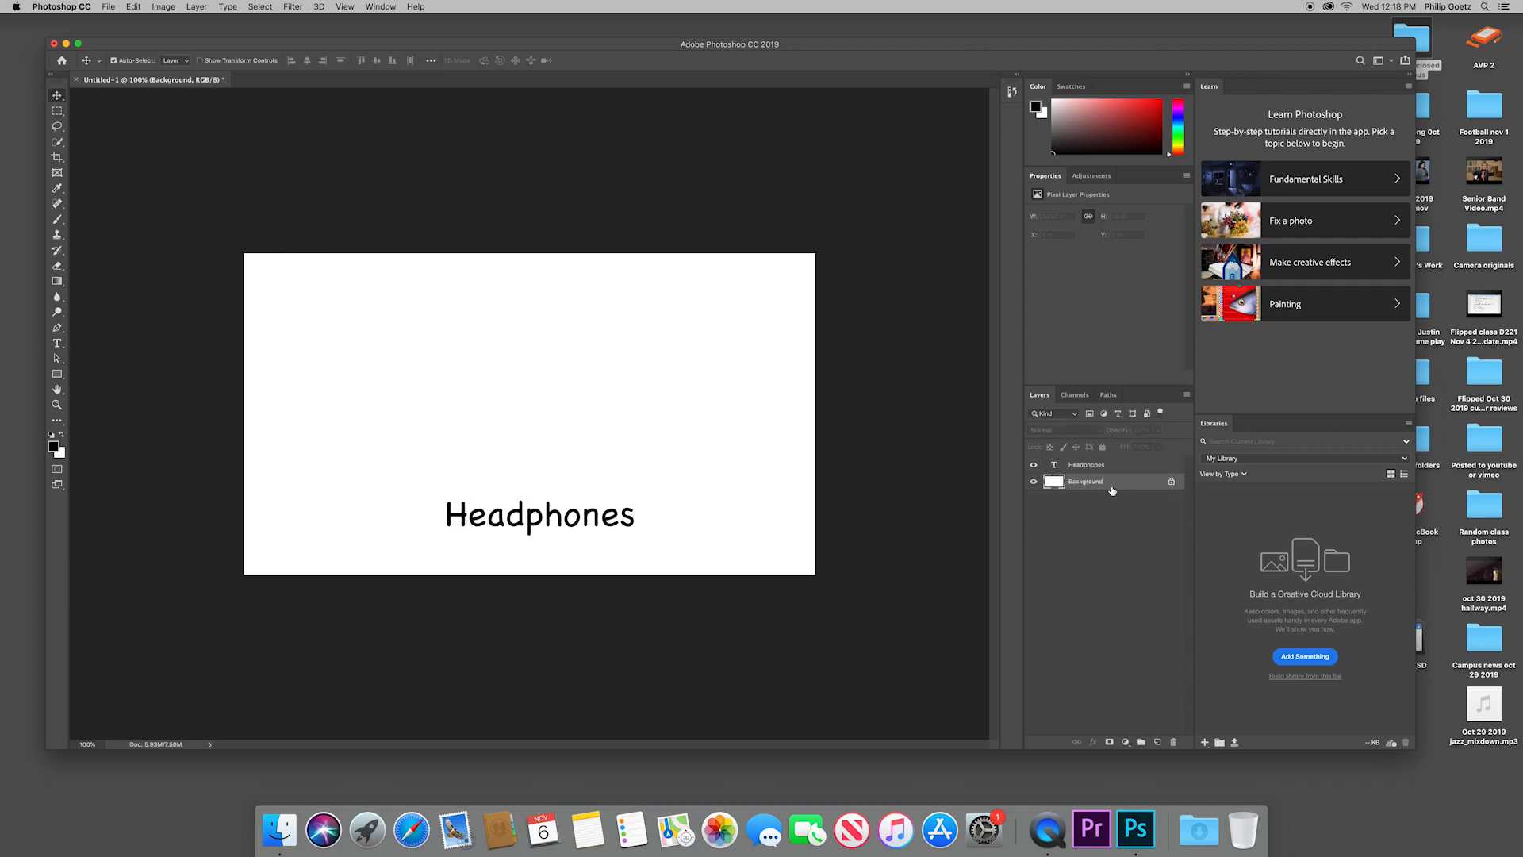
click(1175, 742)
click(860, 264)
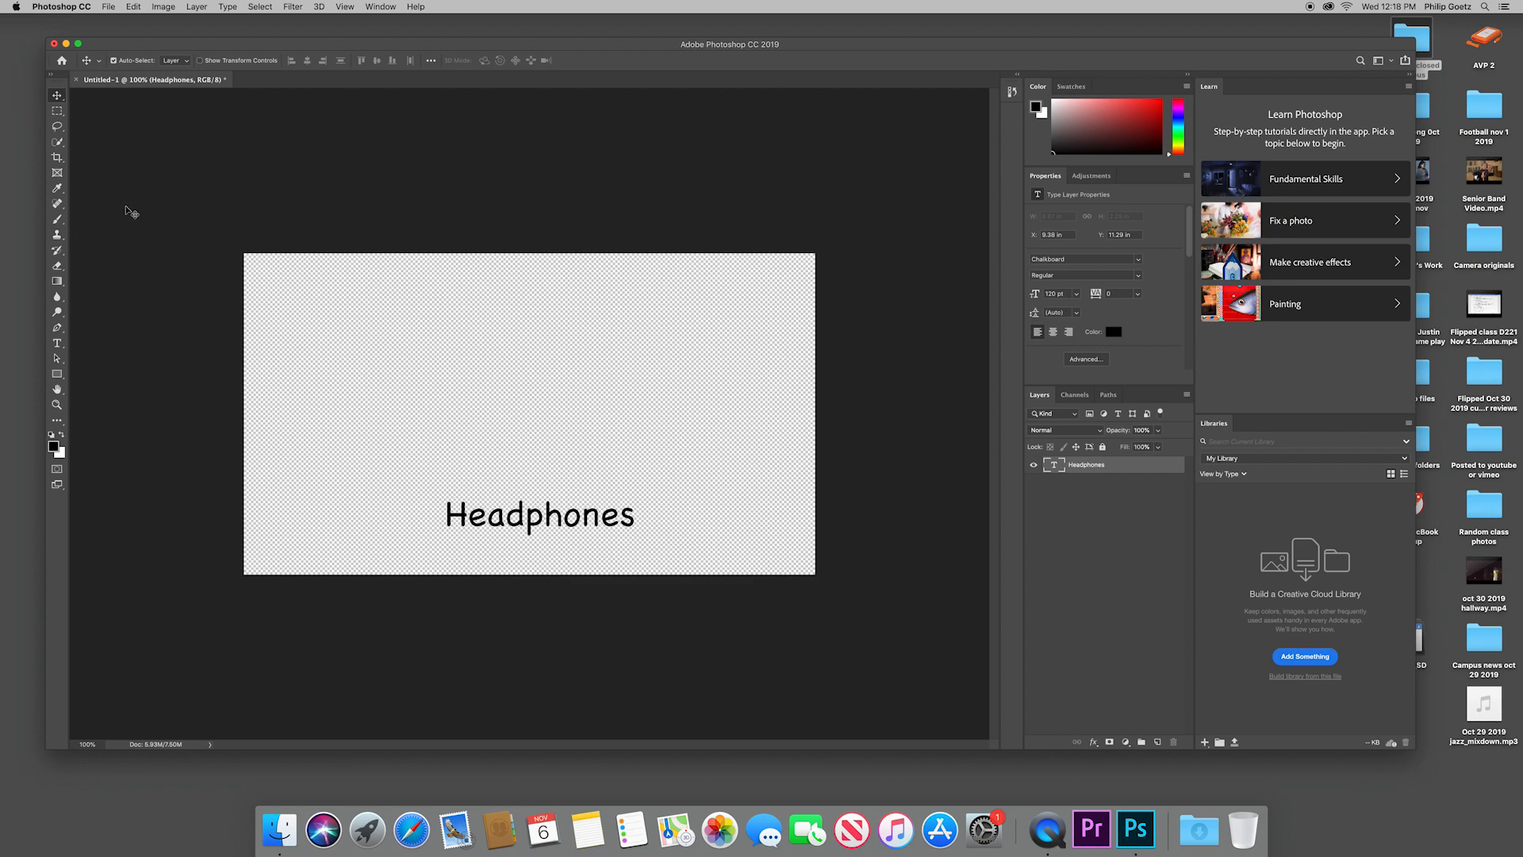
drag(537, 524, 527, 517)
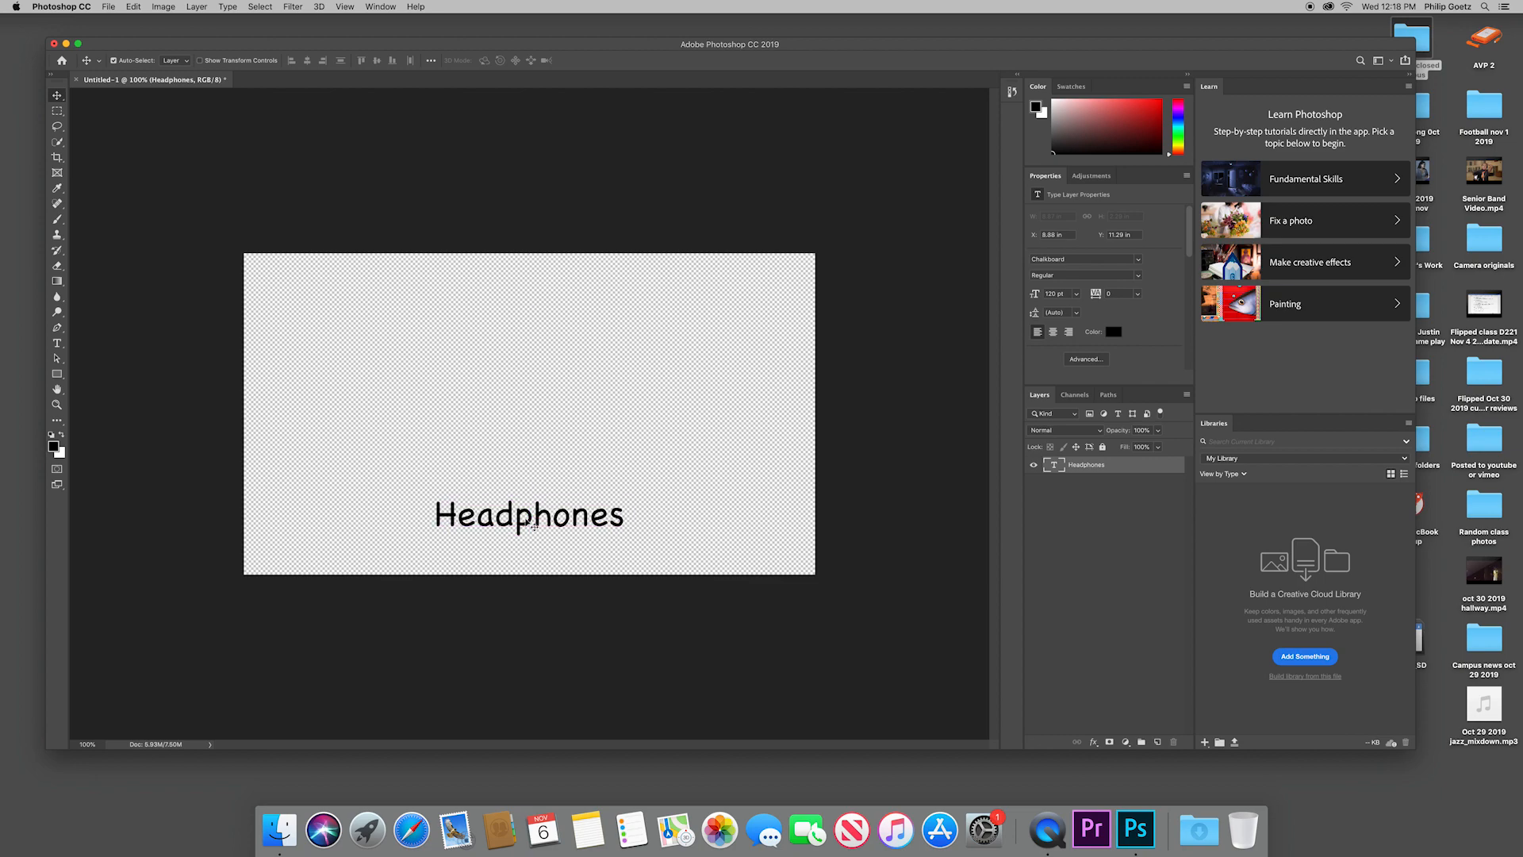
click(941, 337)
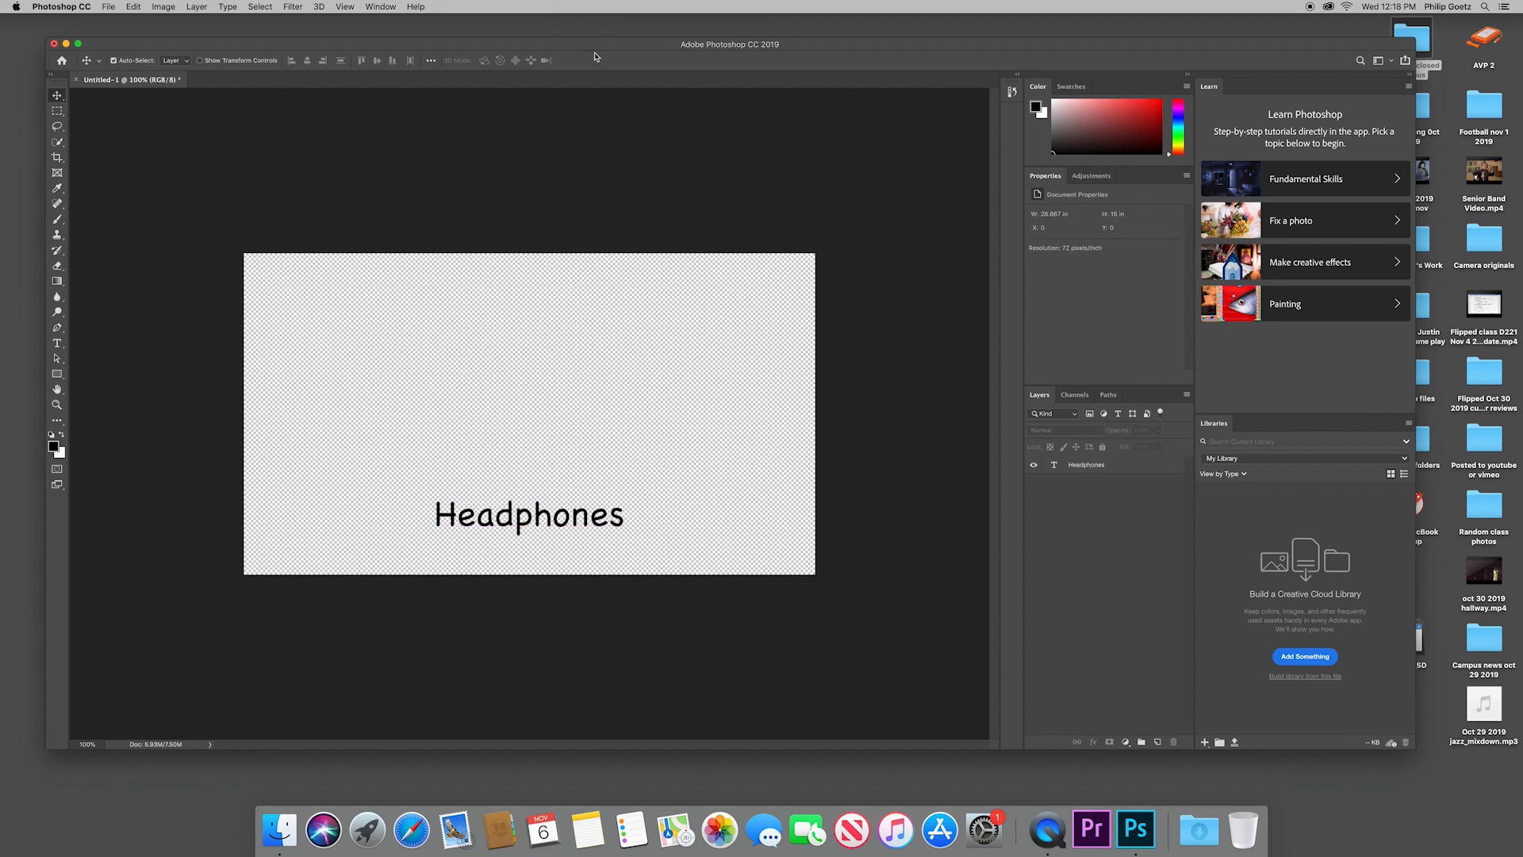
Step: Add a Drop Shadow layer style with a bright red shadow colour to the Headphones text layer
click(287, 7)
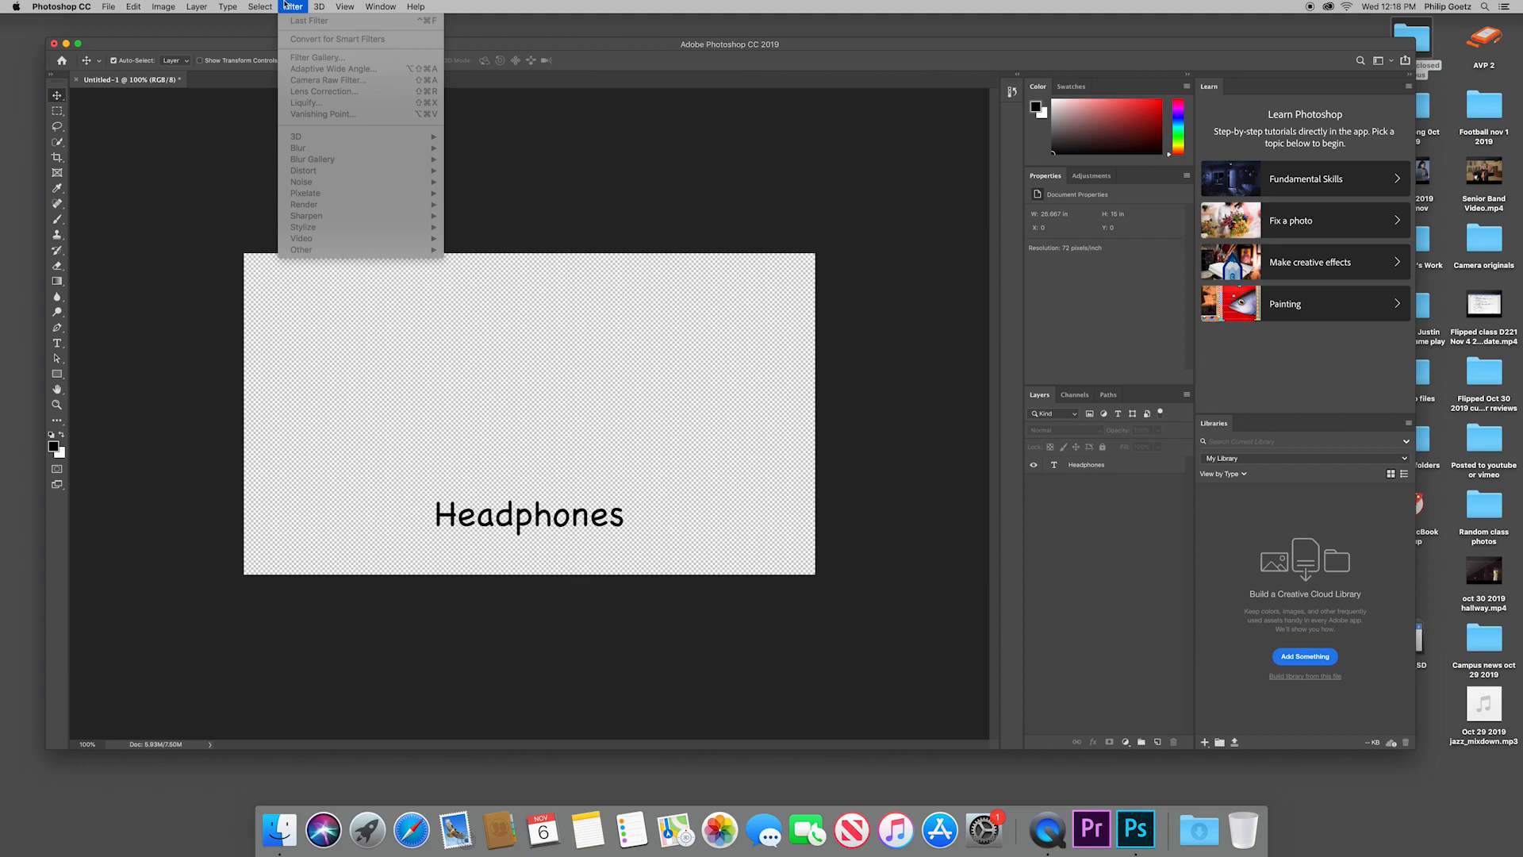
click(507, 533)
click(1095, 464)
double_click(1054, 465)
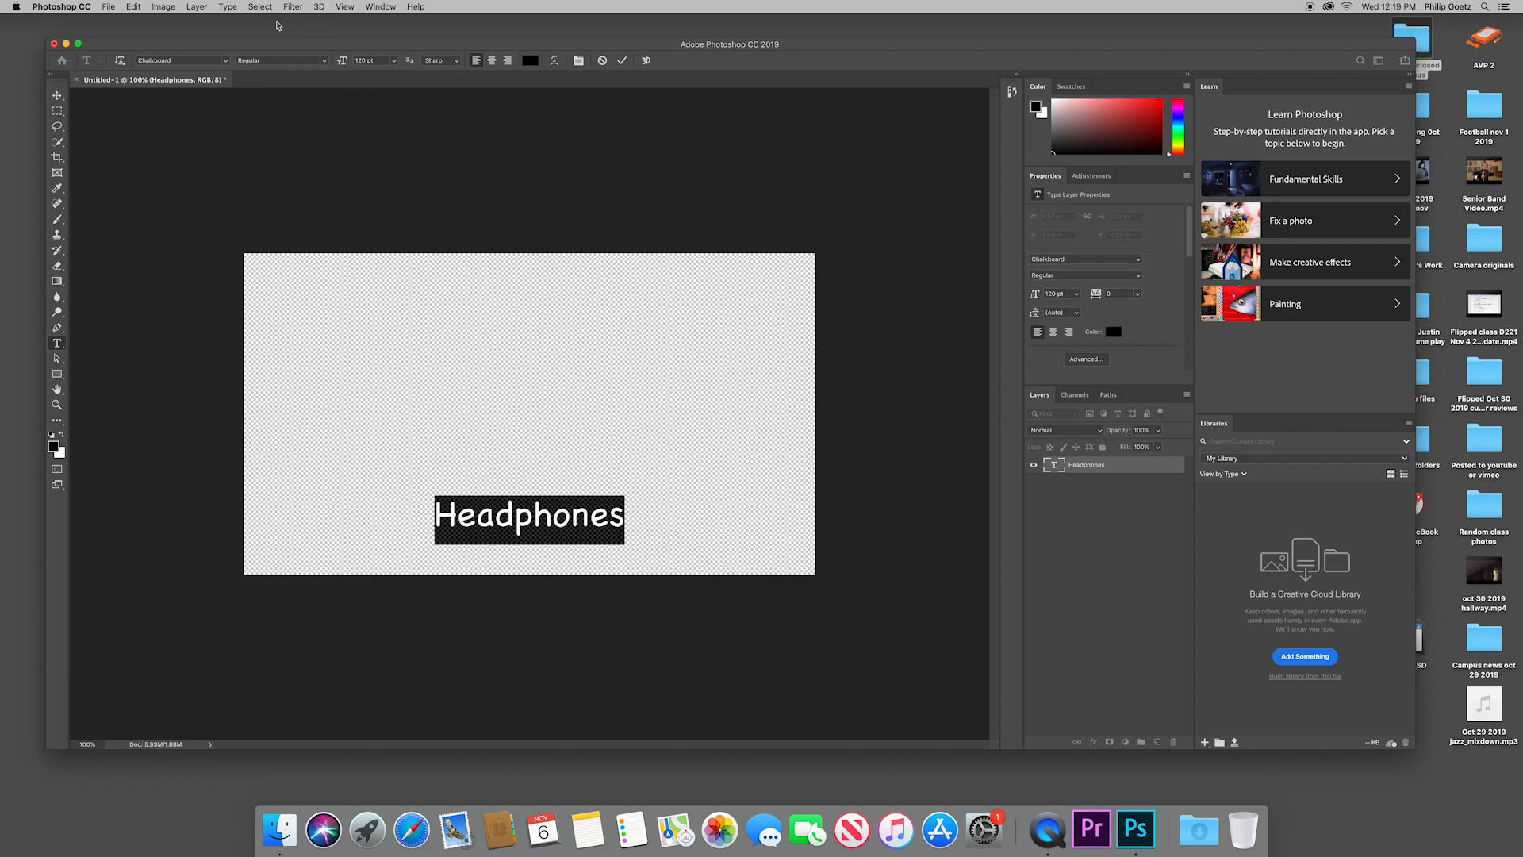
click(225, 6)
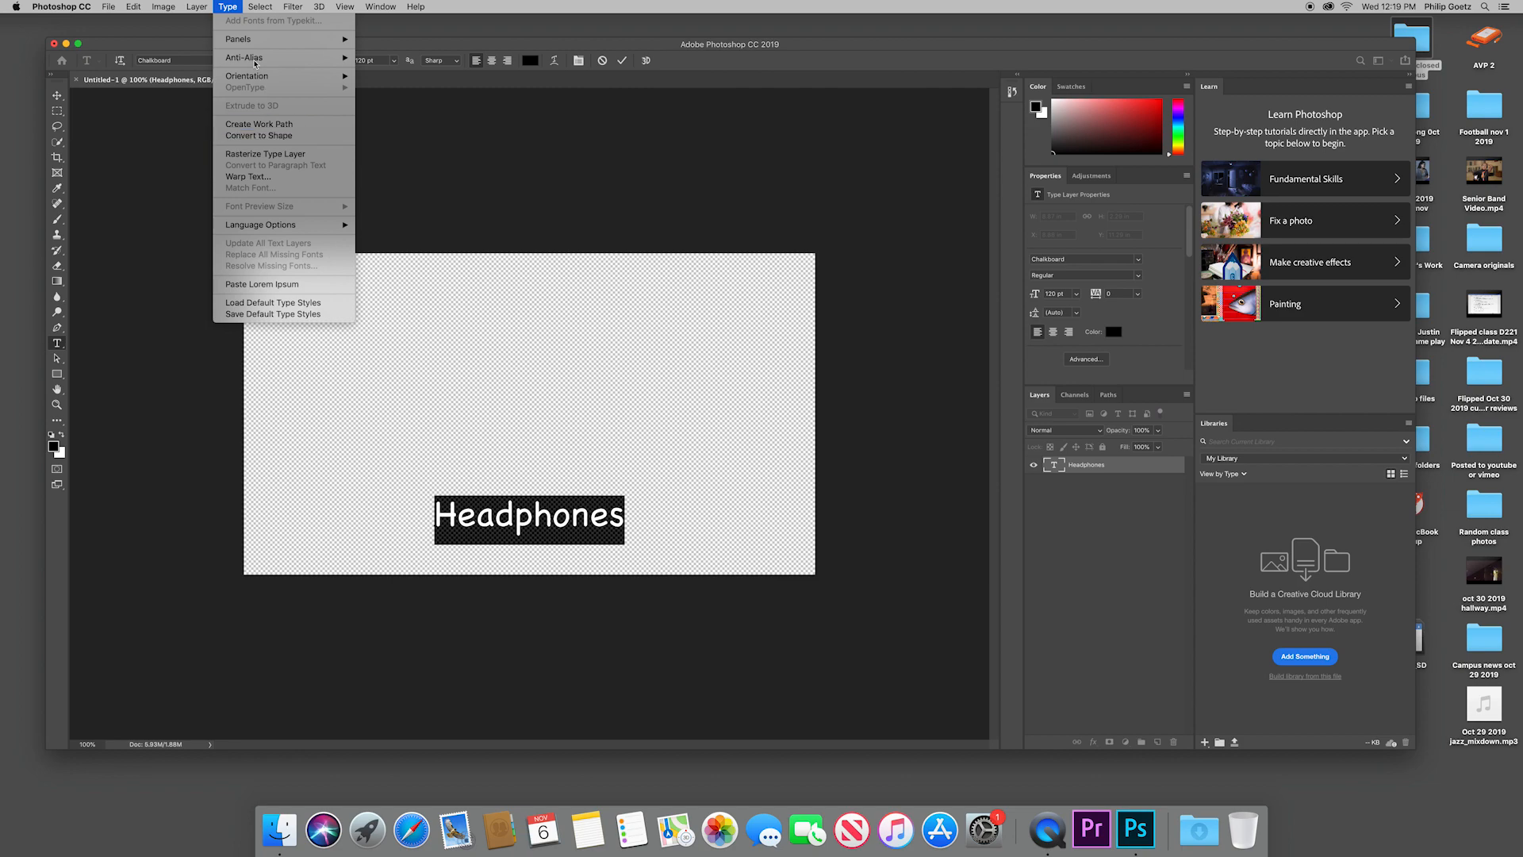
mouse_move(202, 8)
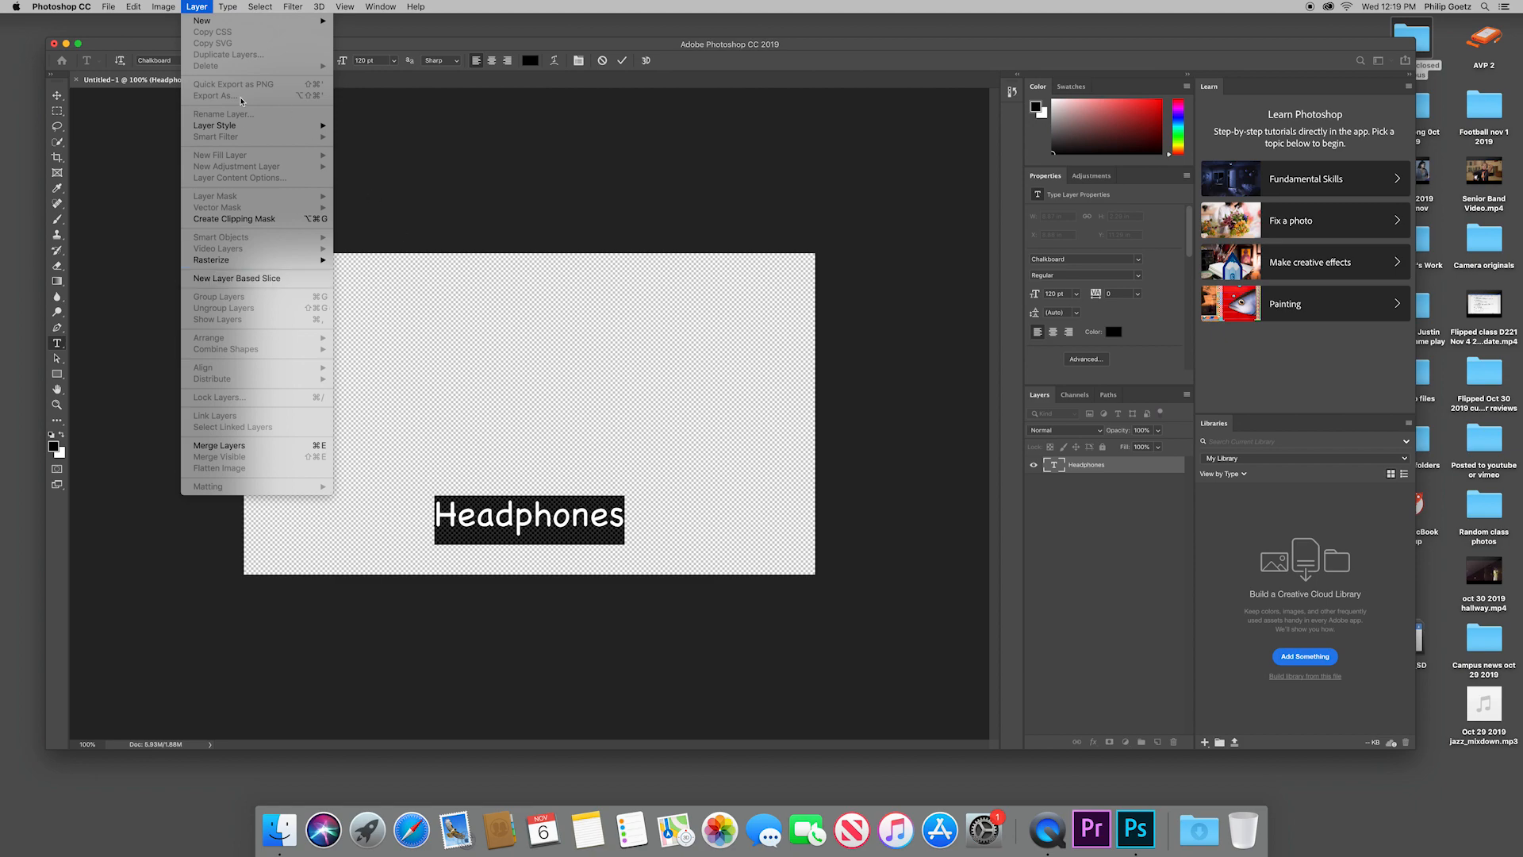
mouse_move(247, 126)
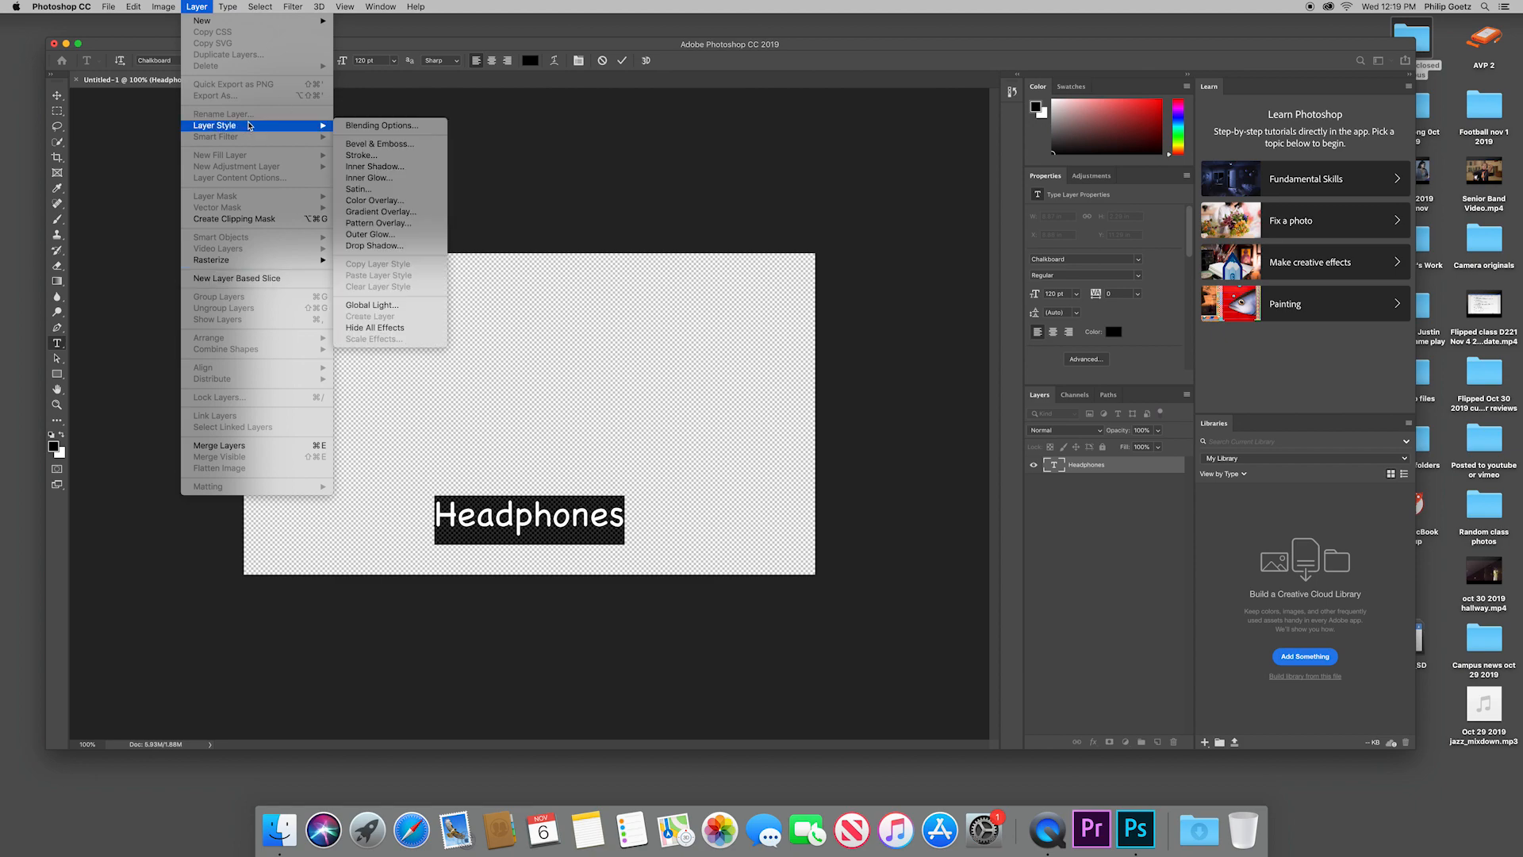
click(395, 246)
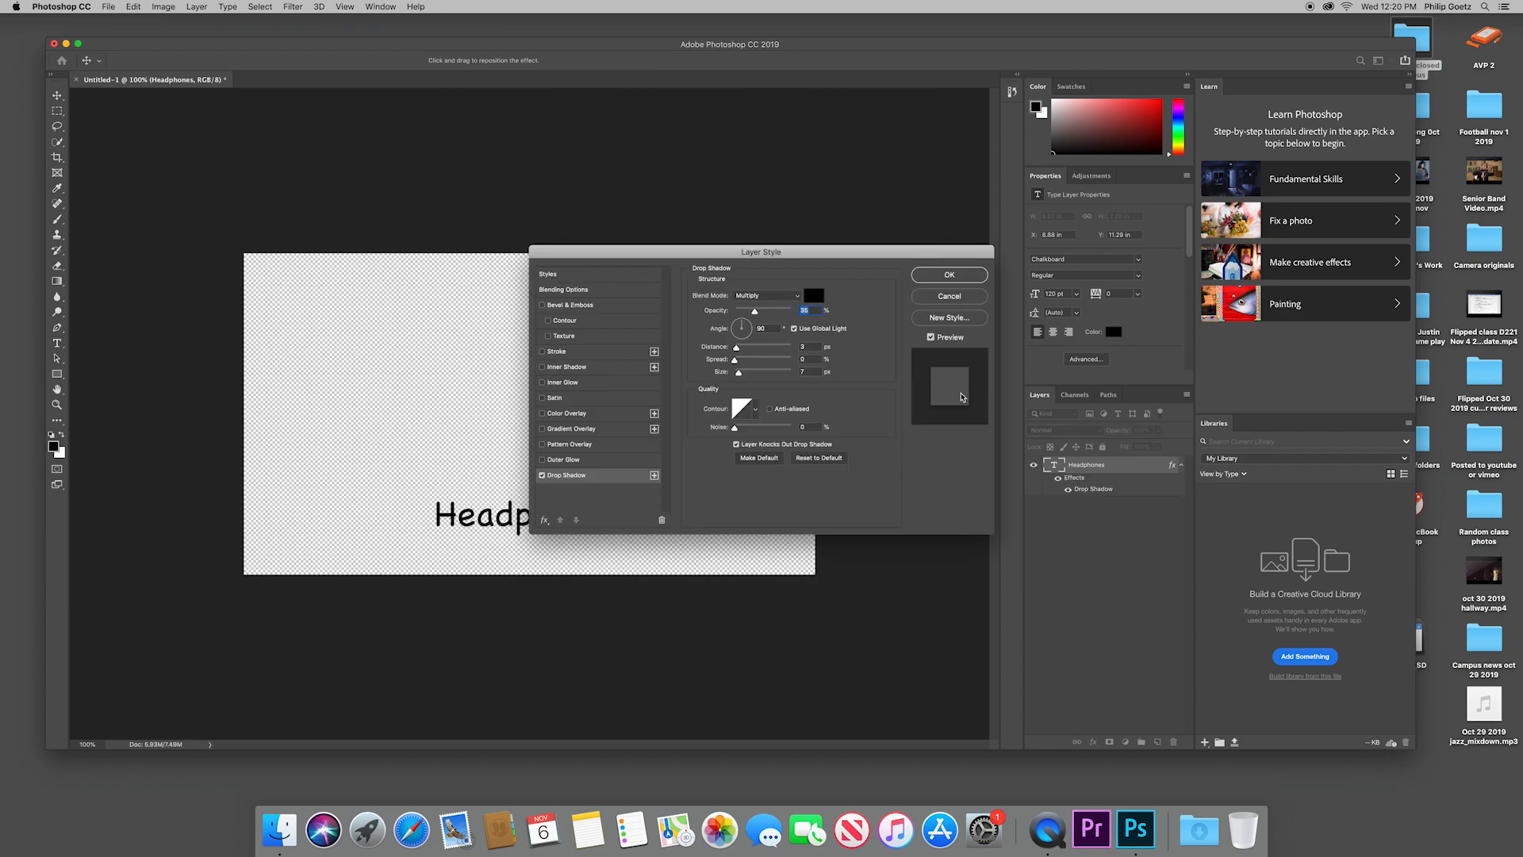
click(819, 298)
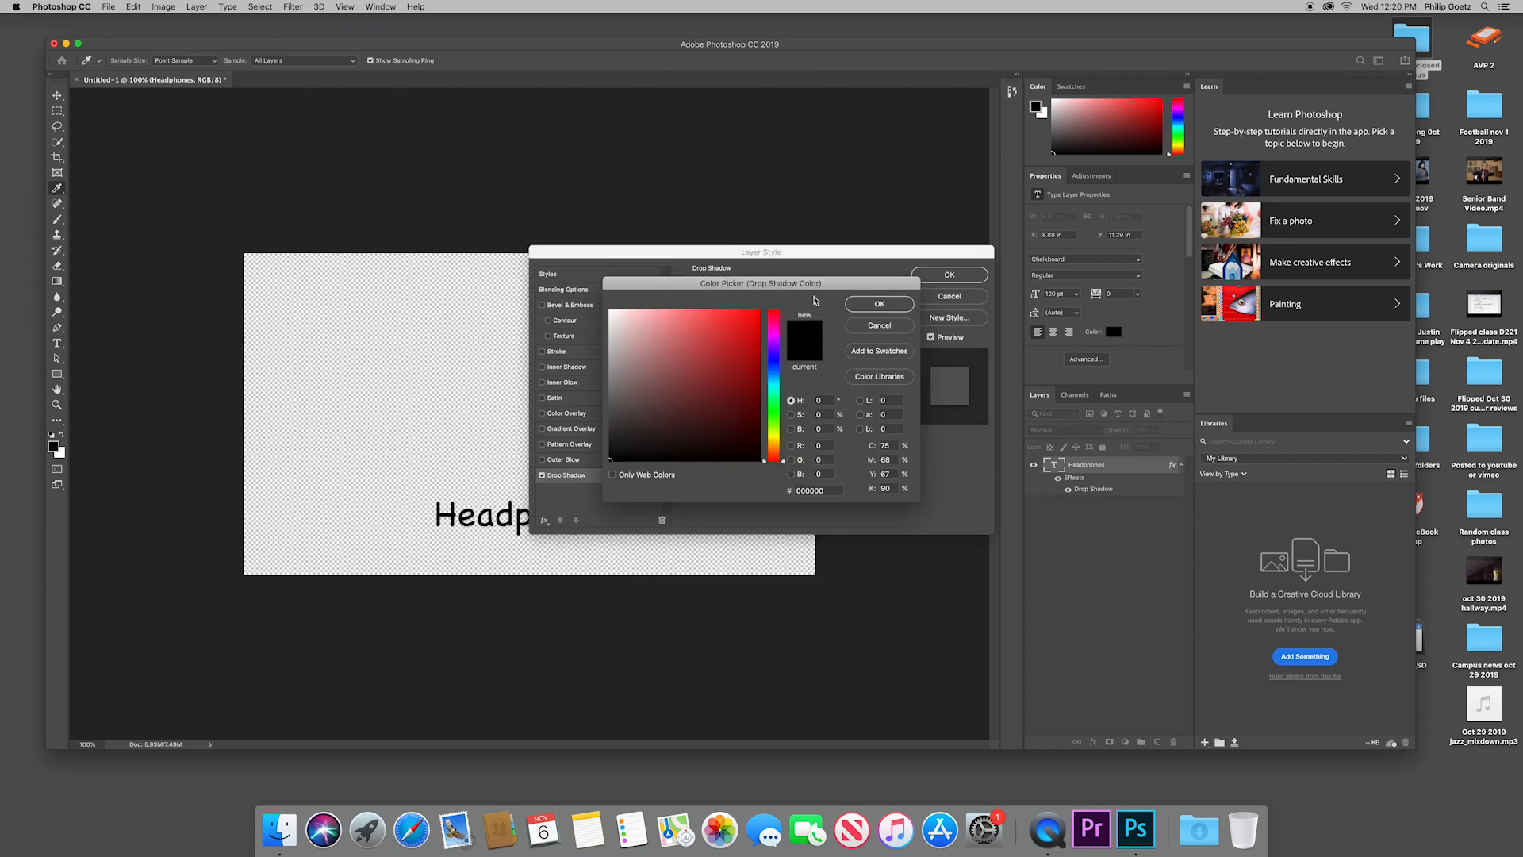
click(751, 343)
click(883, 303)
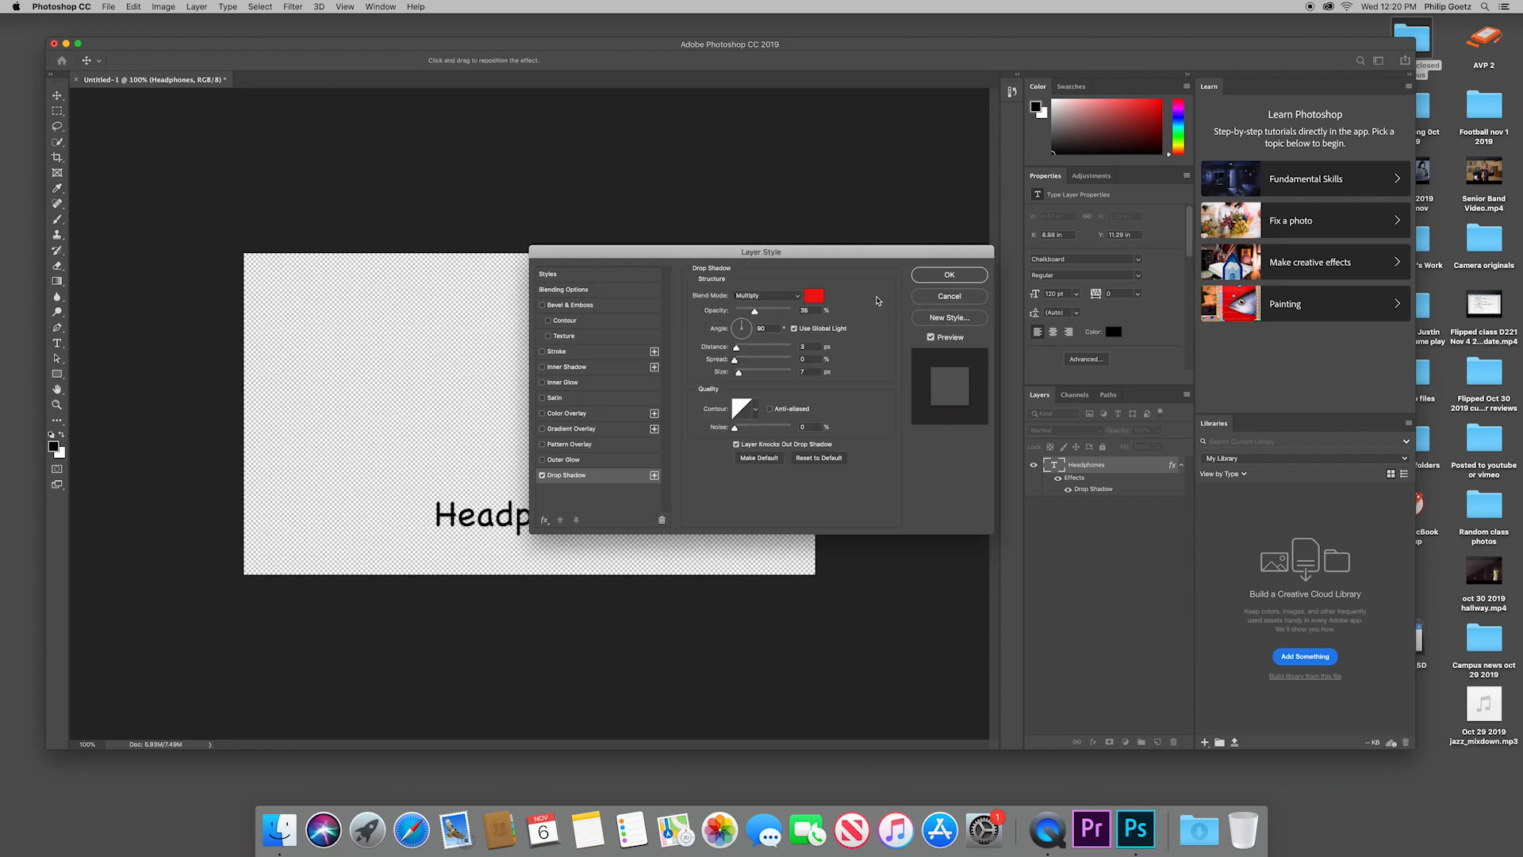
Step: Set the drop shadow's blend mode to Normal and its opacity and spread to 100%, and apply the style
click(797, 296)
click(785, 256)
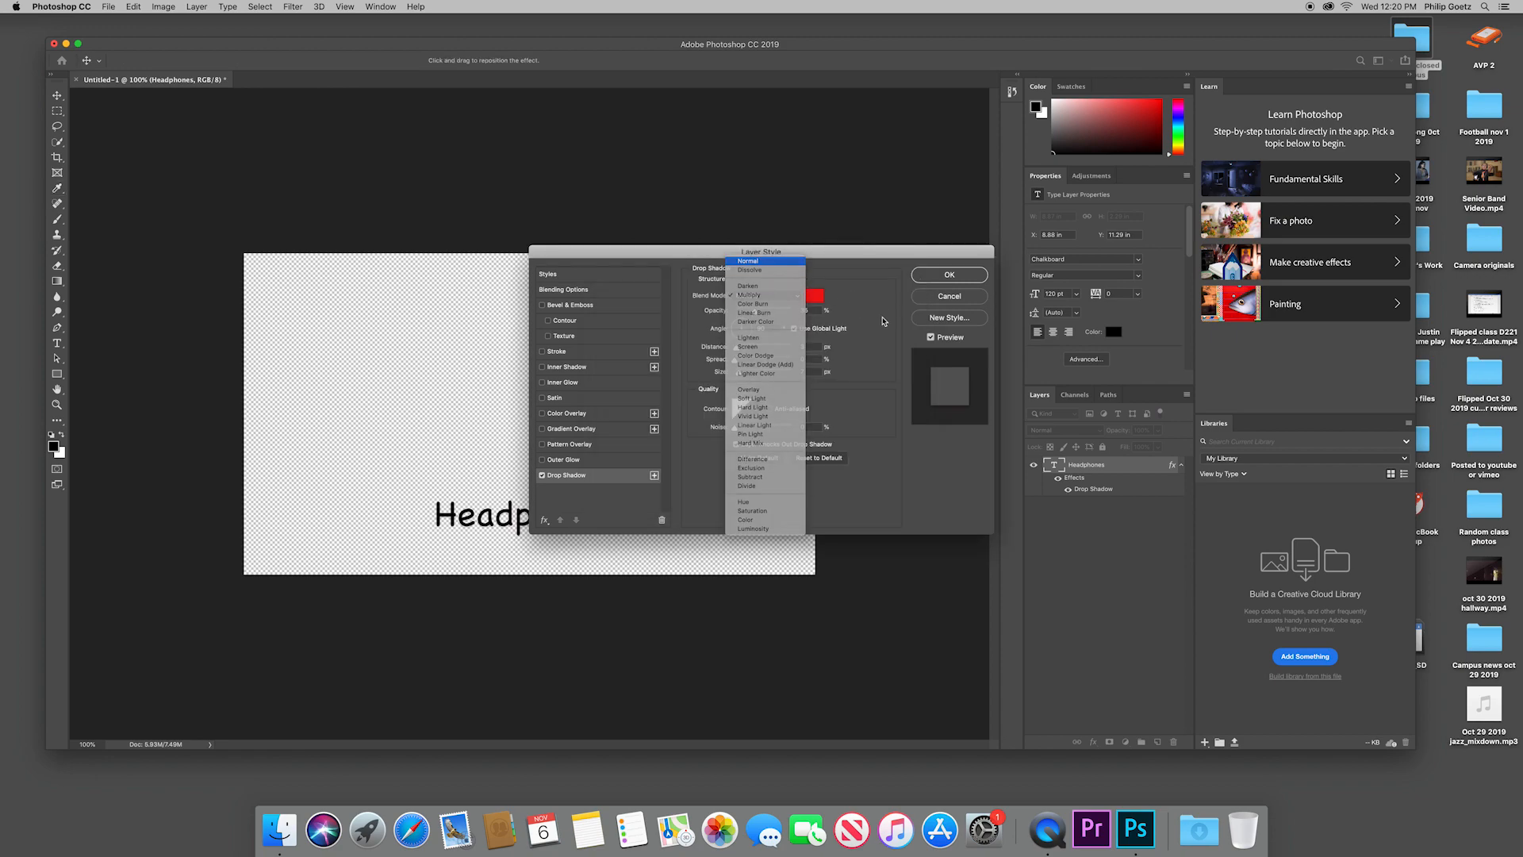
drag(756, 315, 911, 326)
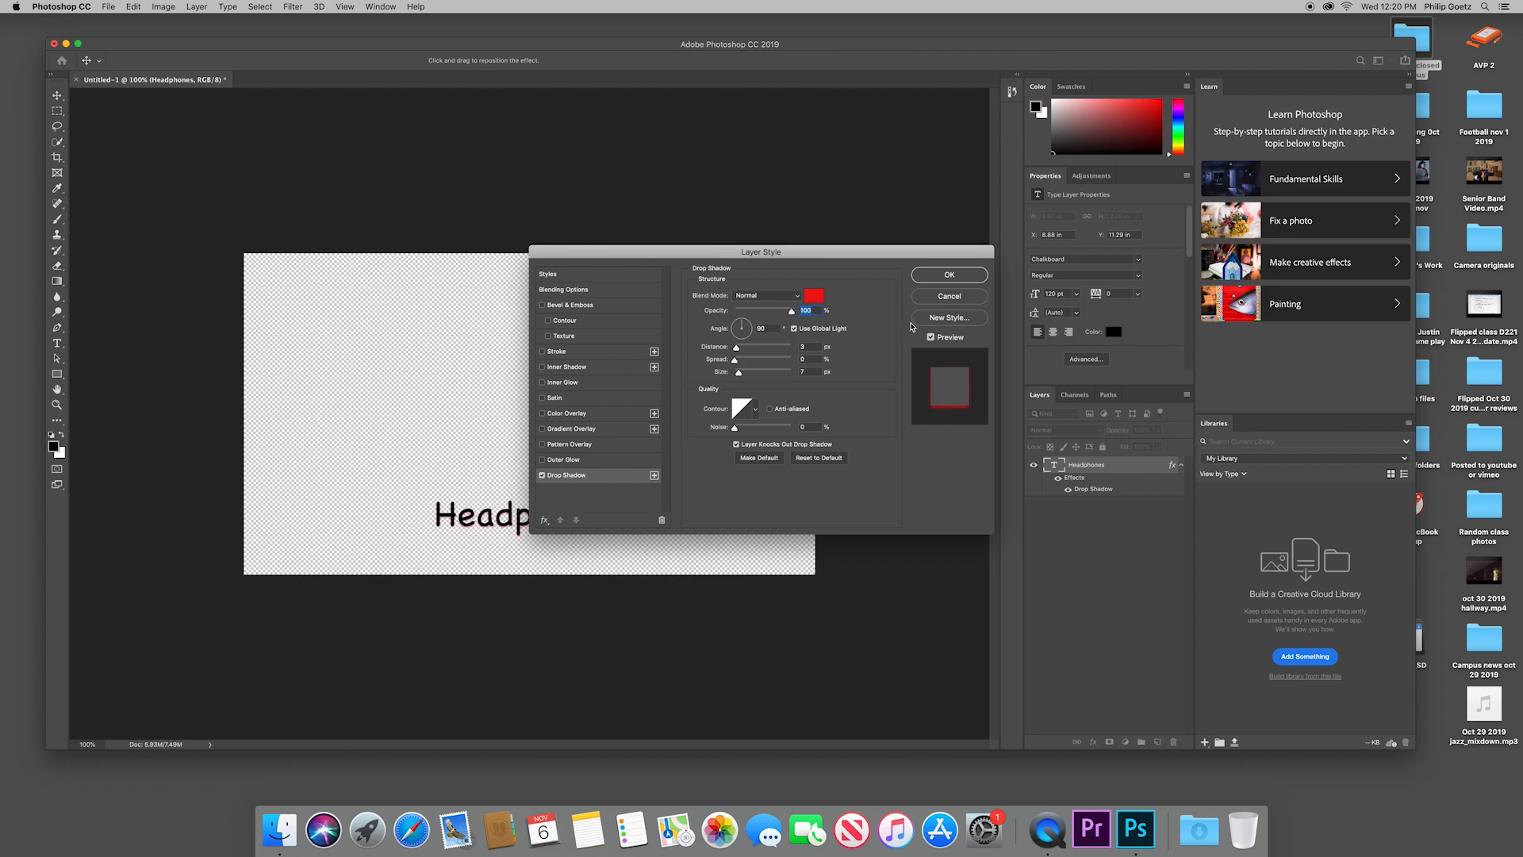
drag(735, 362, 799, 363)
drag(694, 250, 682, 159)
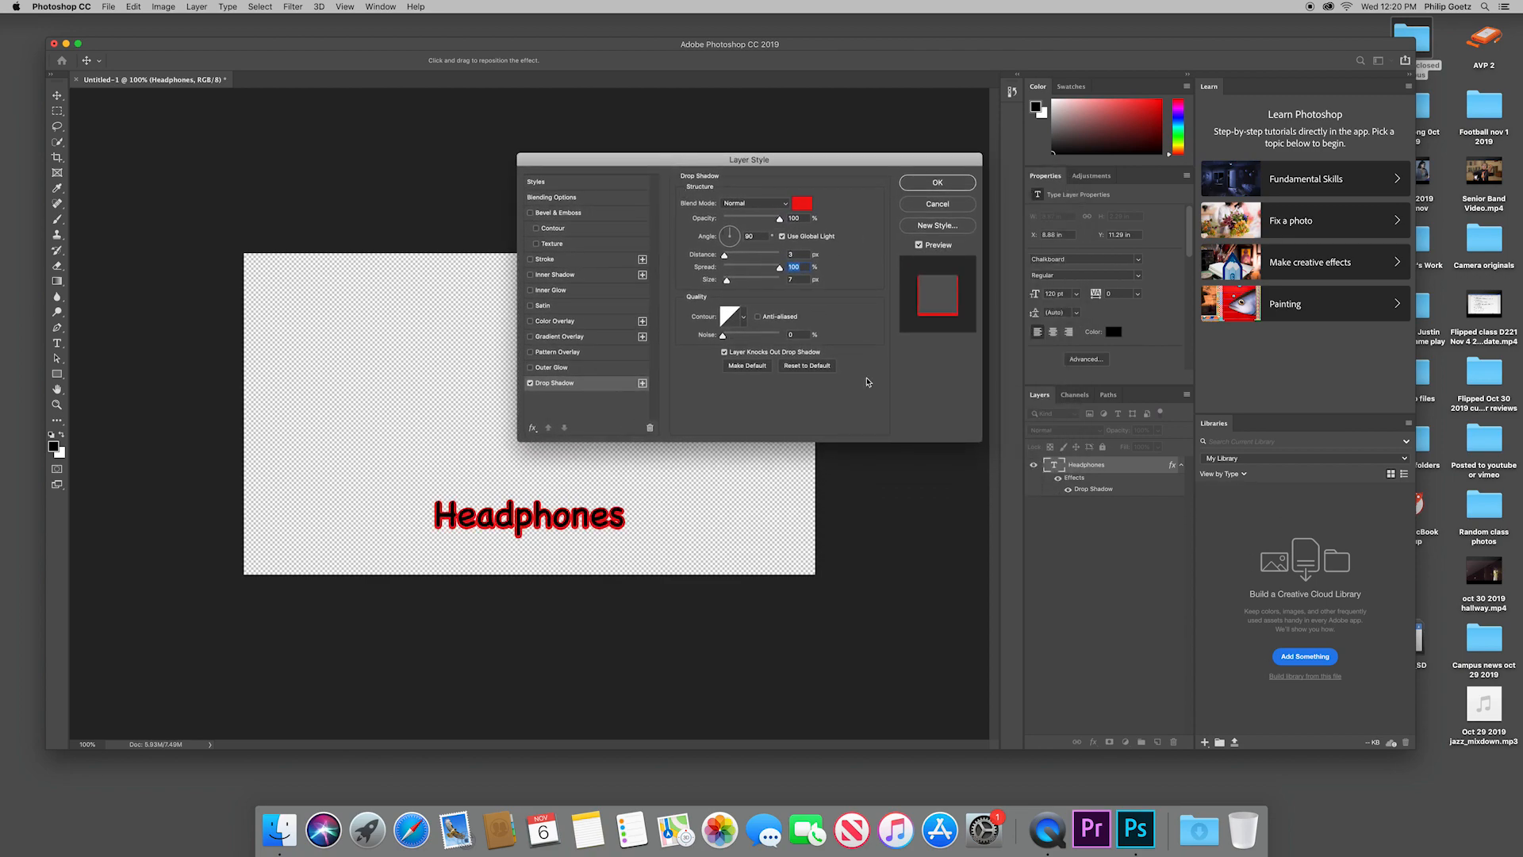
click(936, 183)
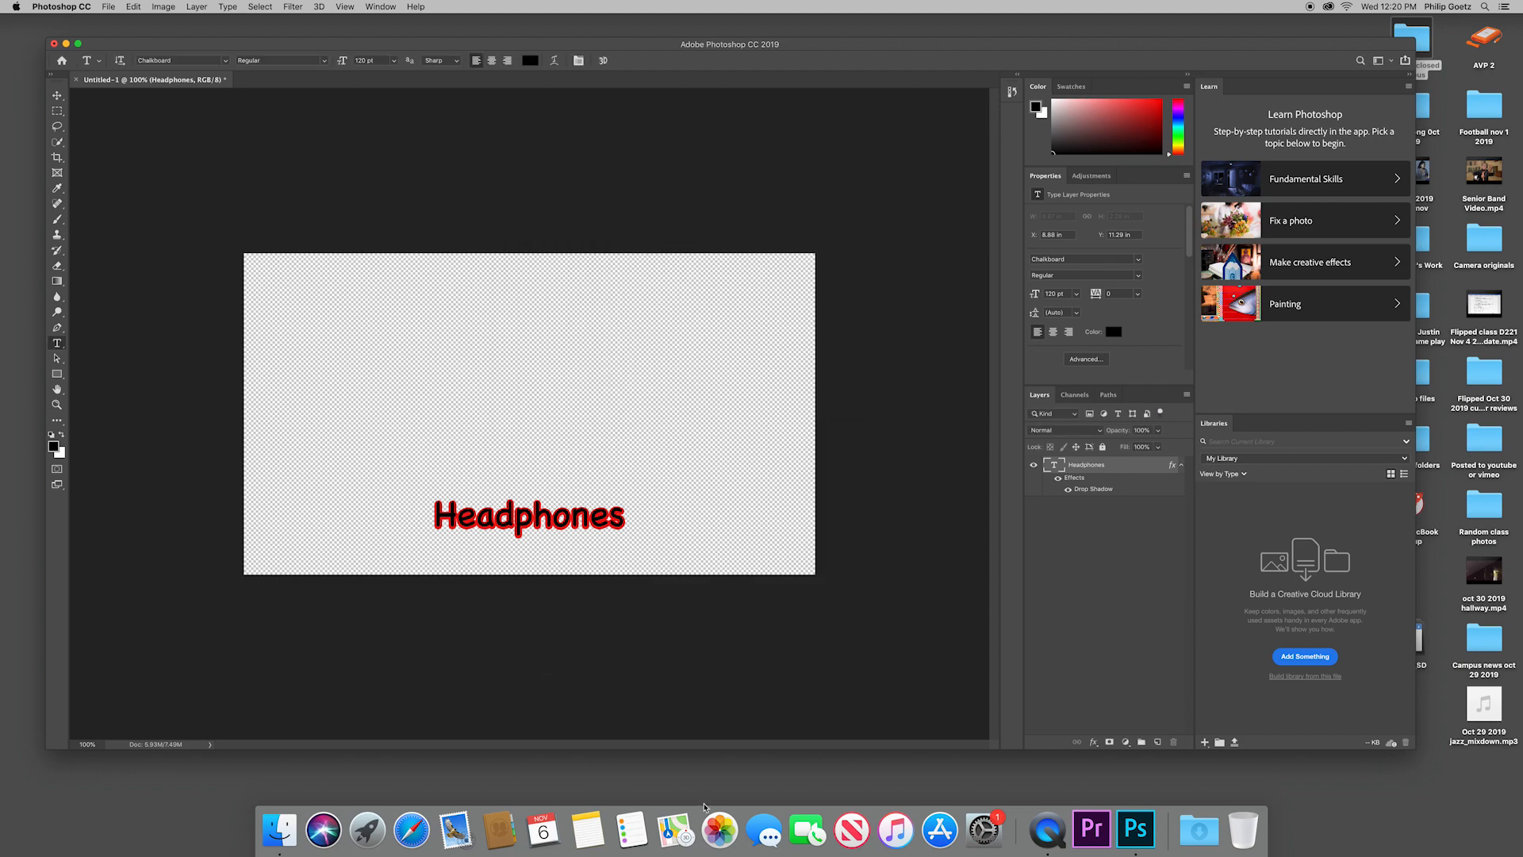
Step: Switch to Safari and search Google Images for "desert"
click(411, 831)
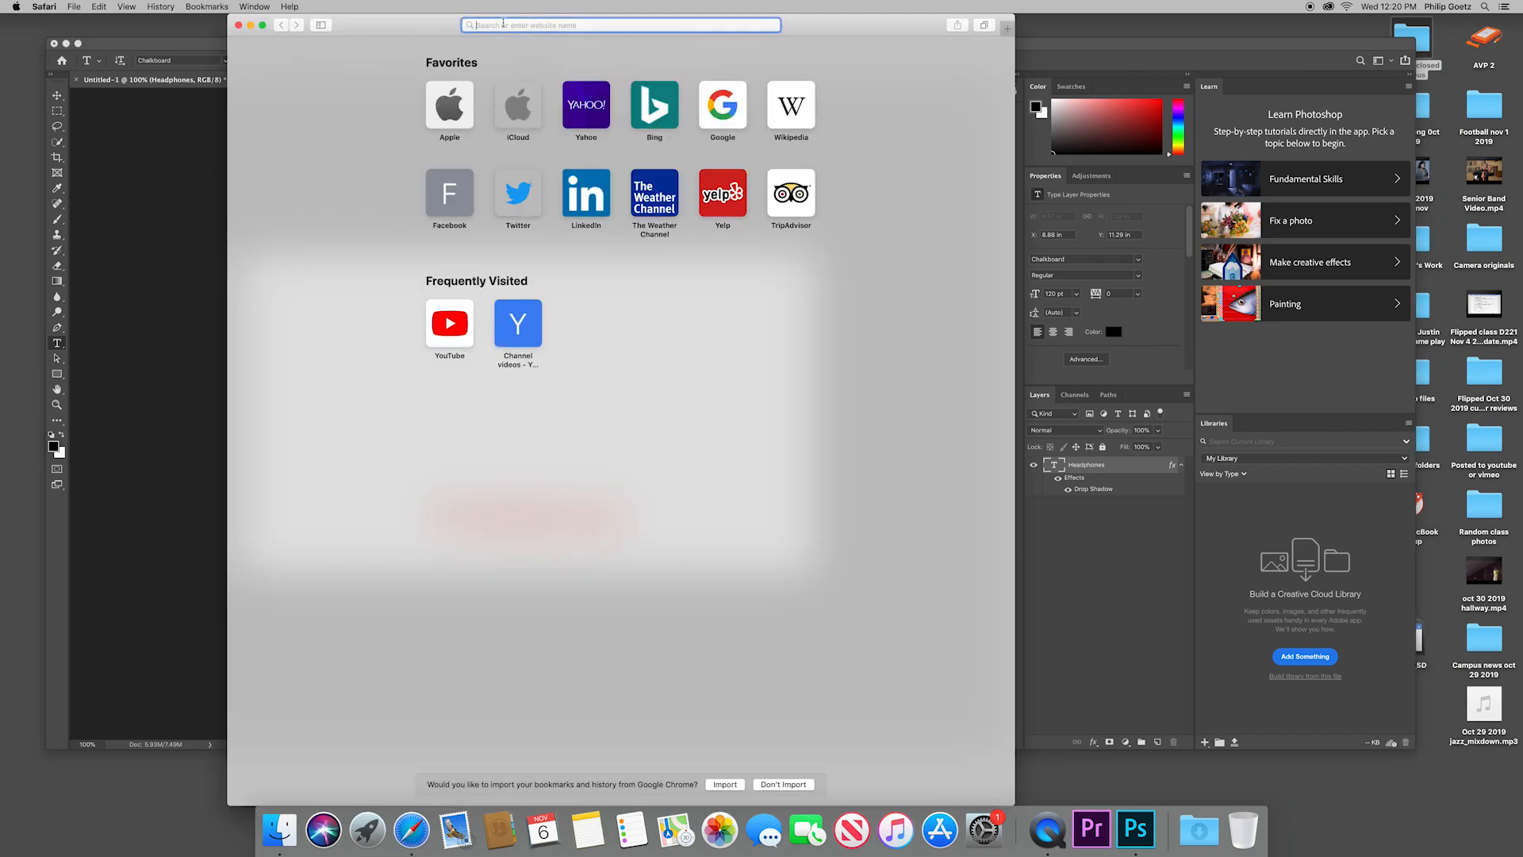
text(desert)
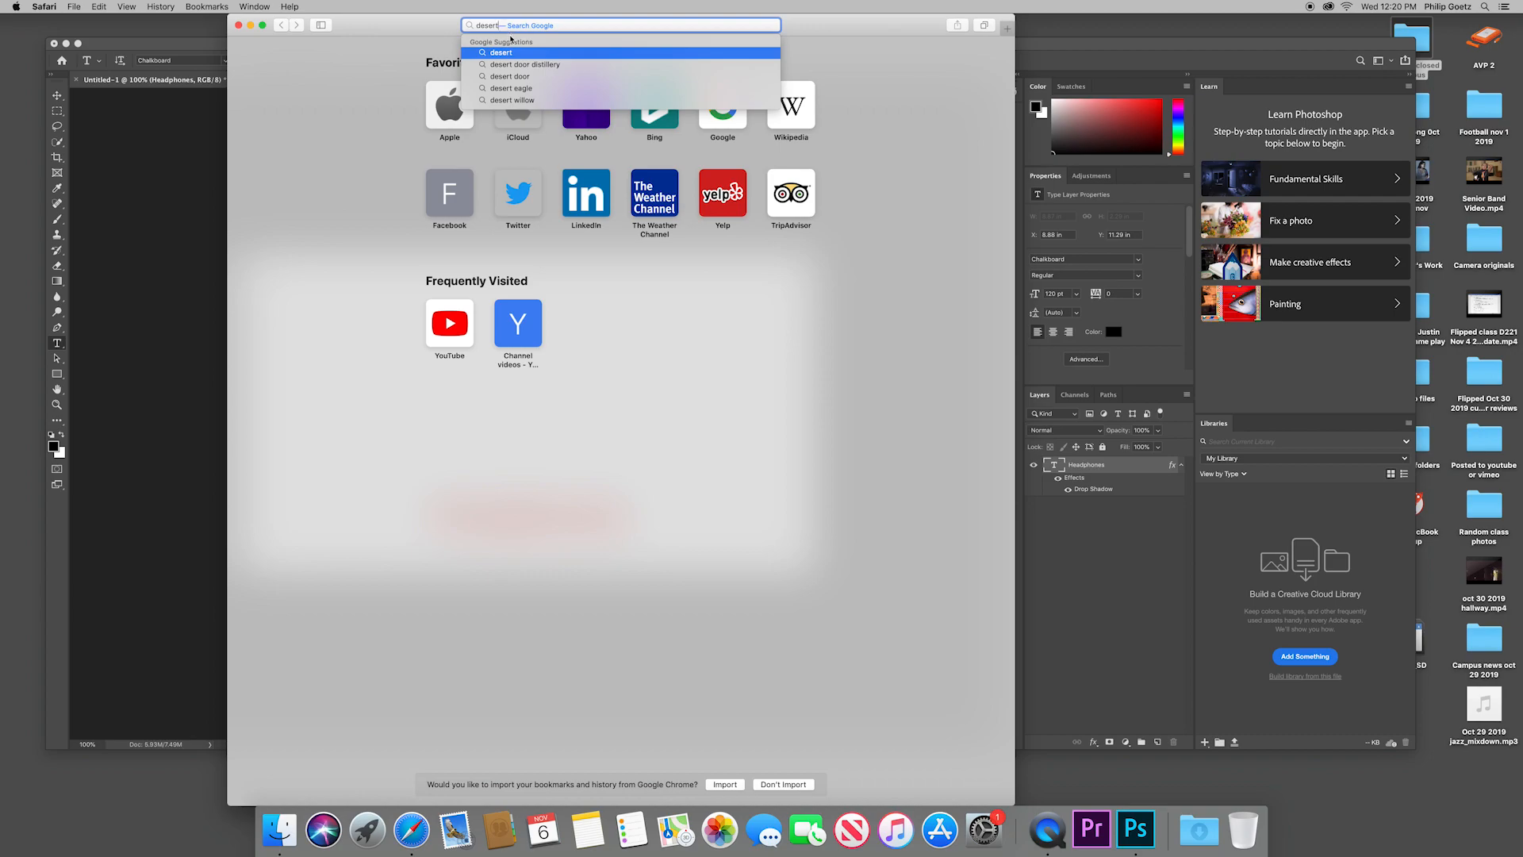
key(Return)
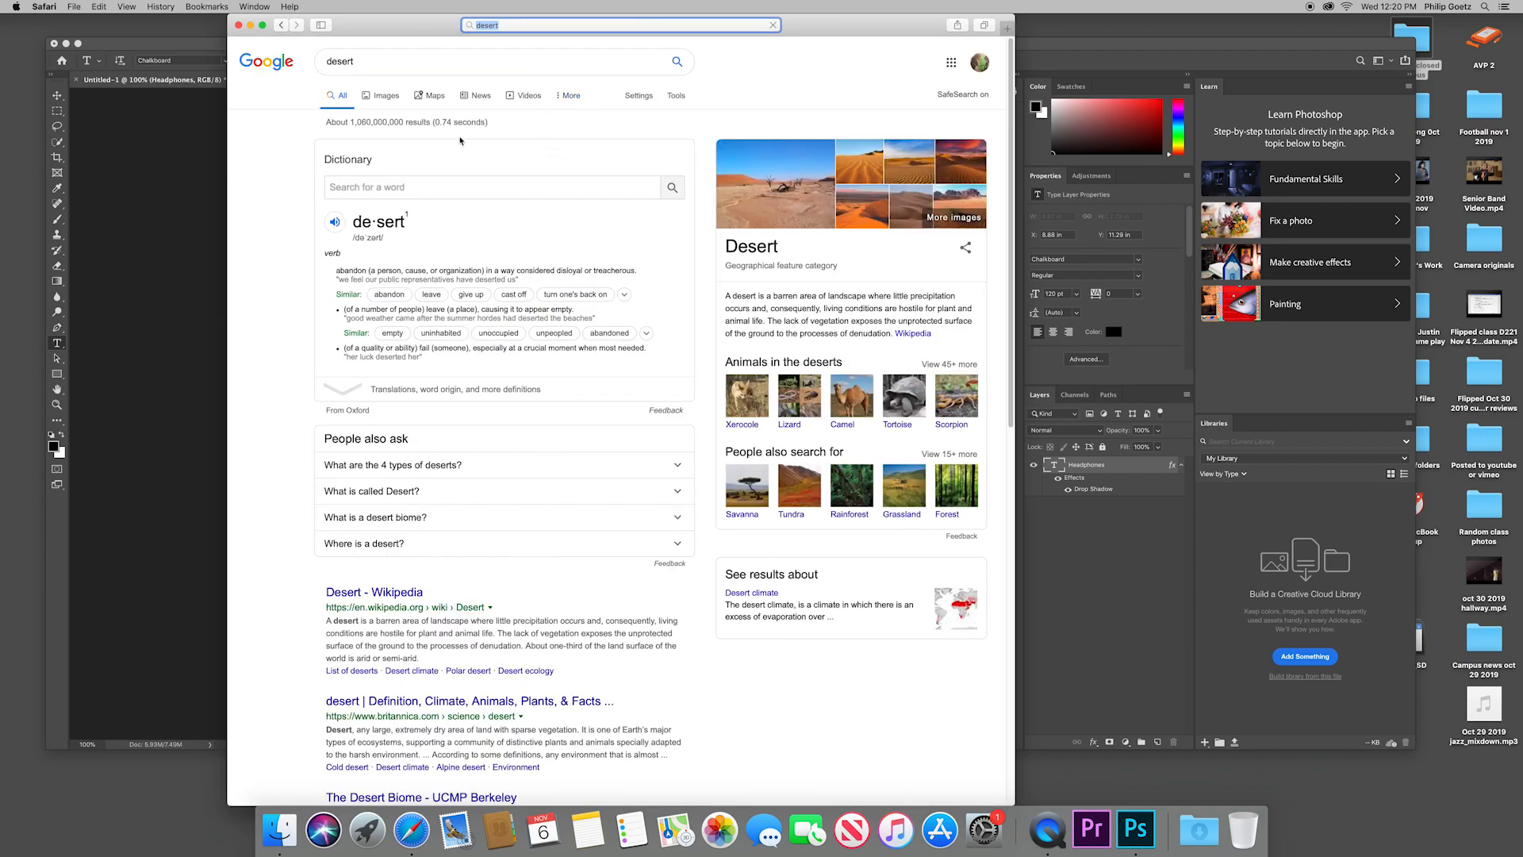
click(388, 97)
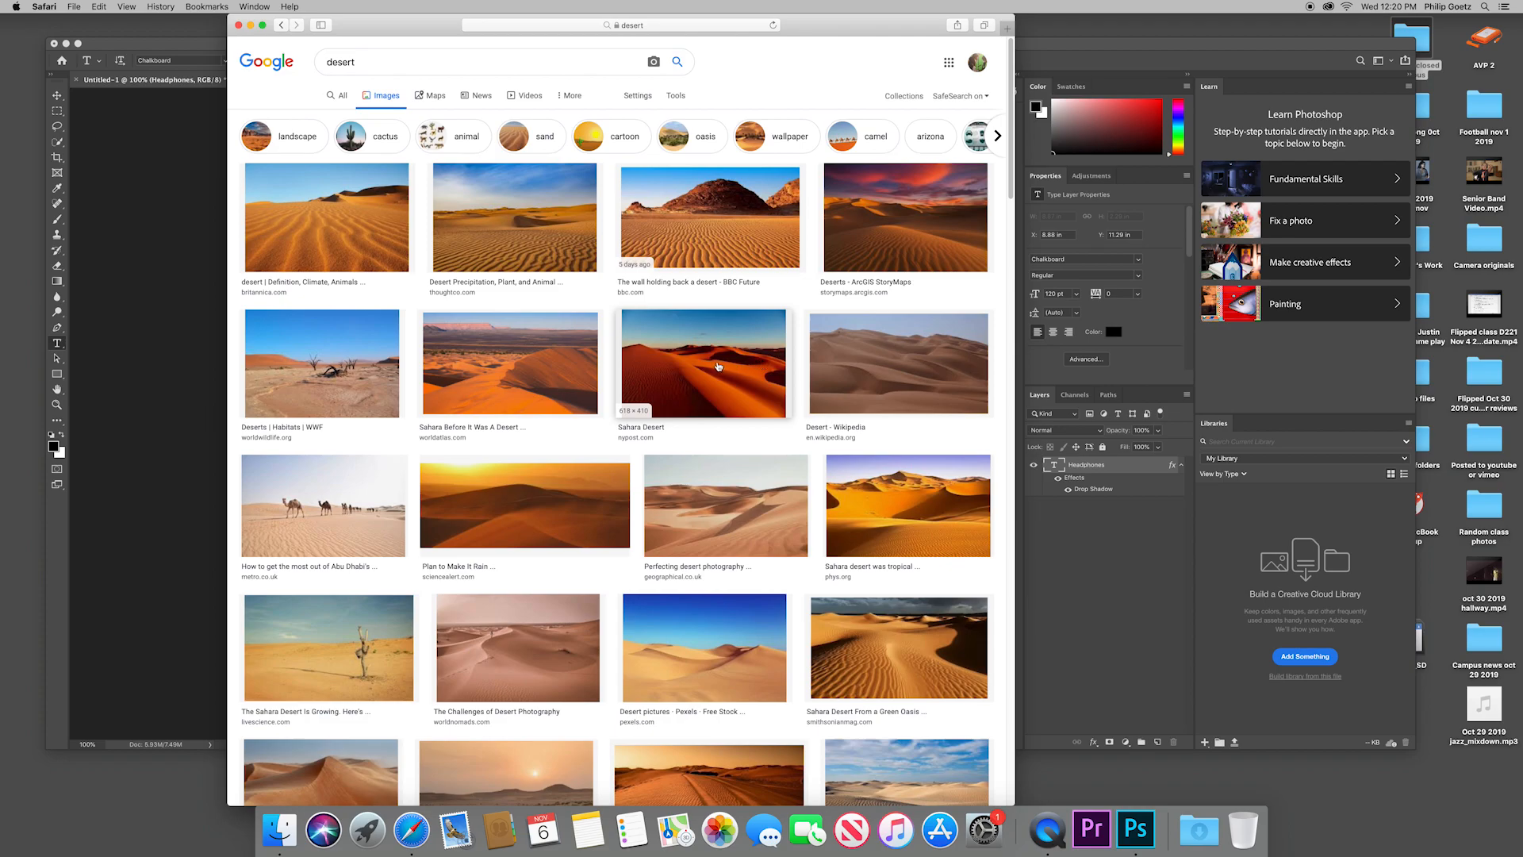
Step: Capture a screenshot of the red Sahara Desert dunes picture, move the browser window out of the way and return to Photoshop
key(super+shift+4)
drag(625, 338, 785, 395)
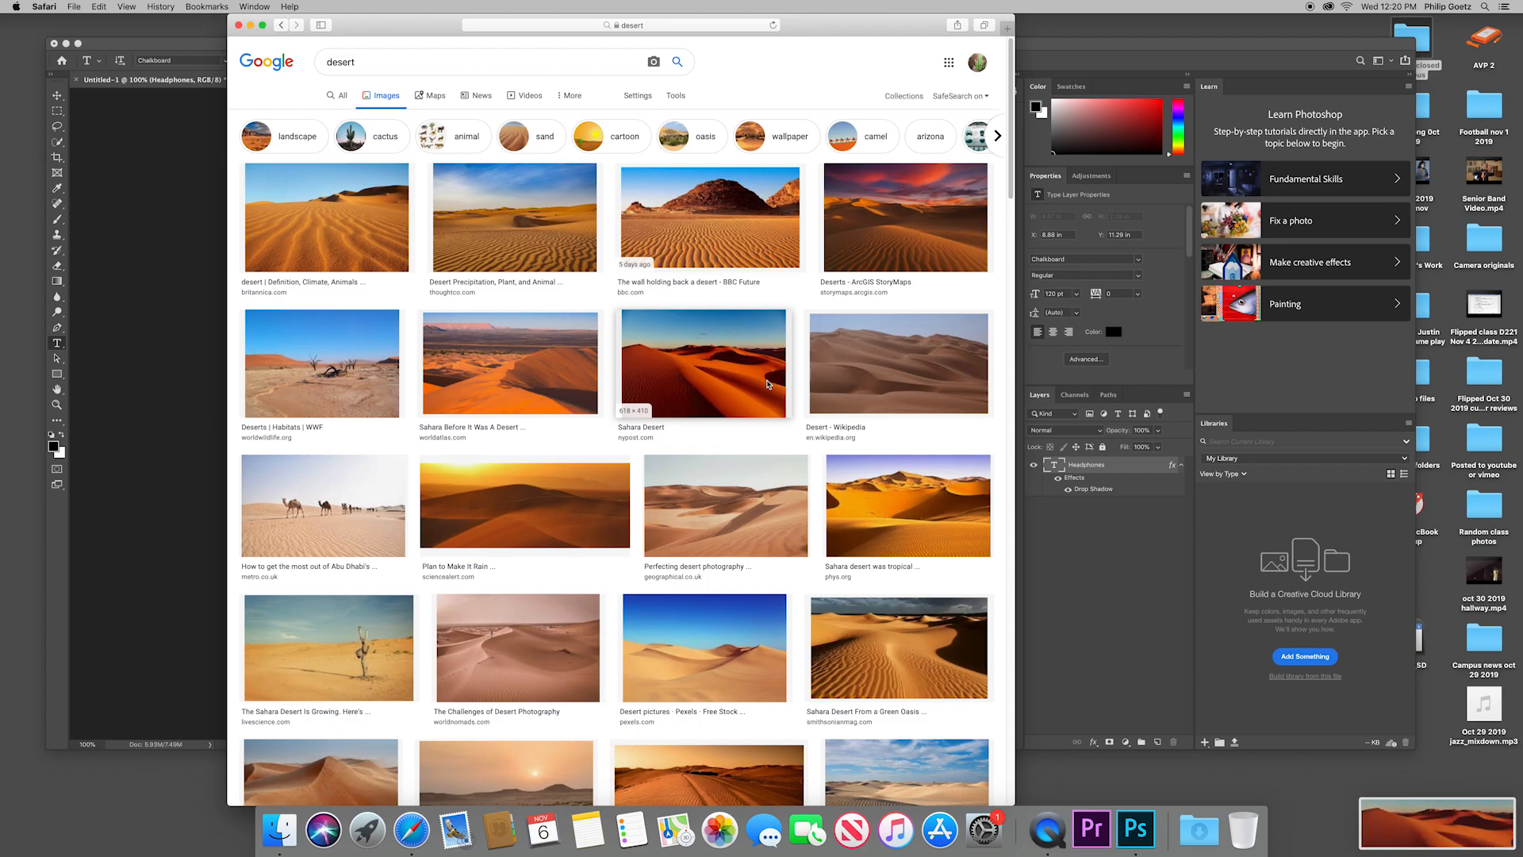
drag(455, 21, 383, 769)
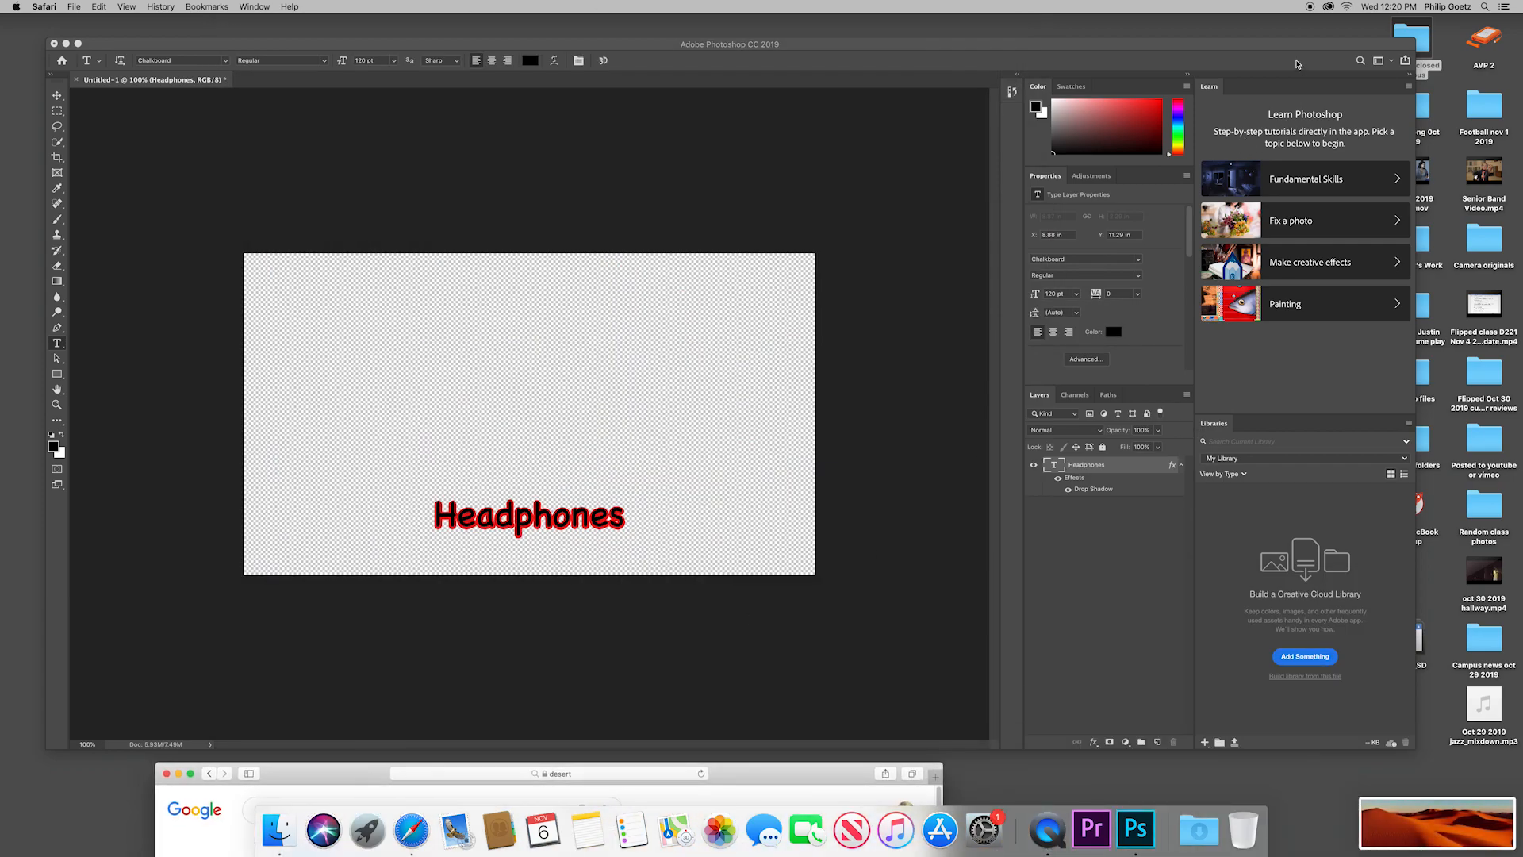
click(1236, 37)
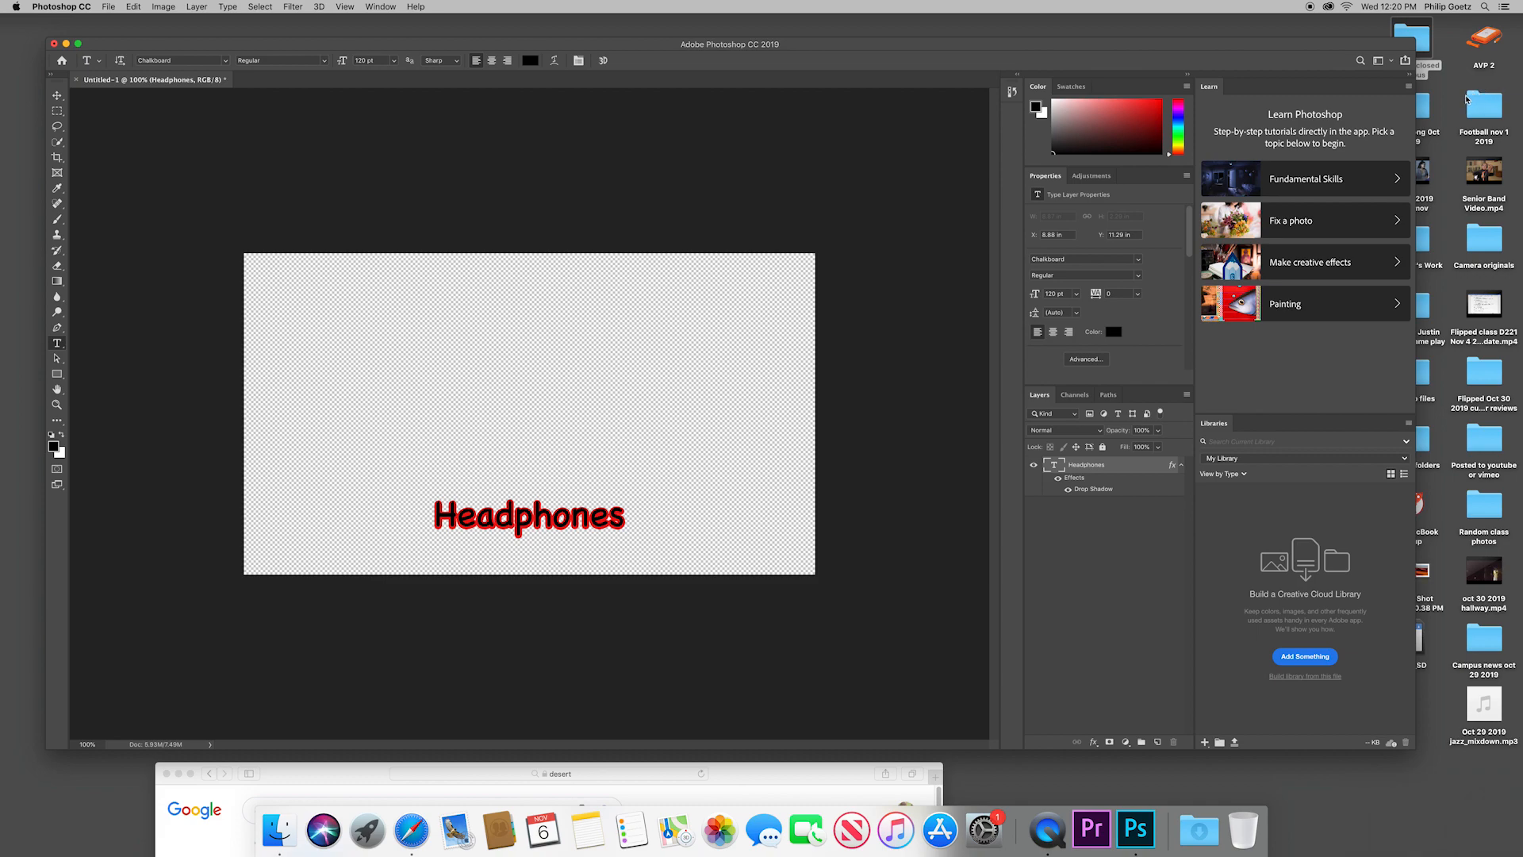
Step: Place the desert screenshot over the "Headphones" text, enlarged to about 377%, and move its layer beneath the text layer
drag(1423, 570, 666, 436)
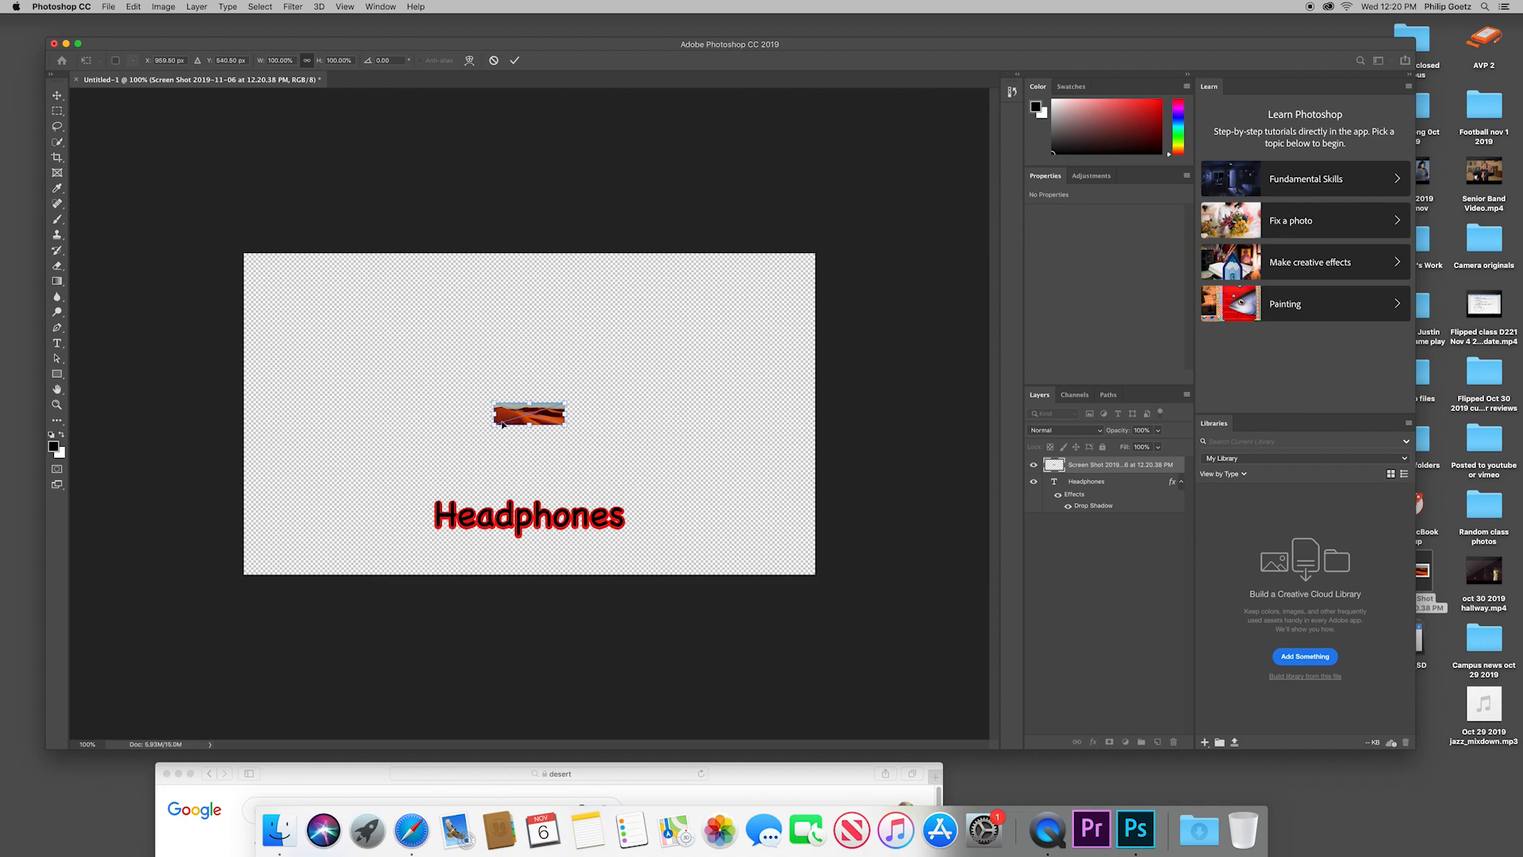
drag(490, 399, 299, 337)
drag(429, 413, 541, 555)
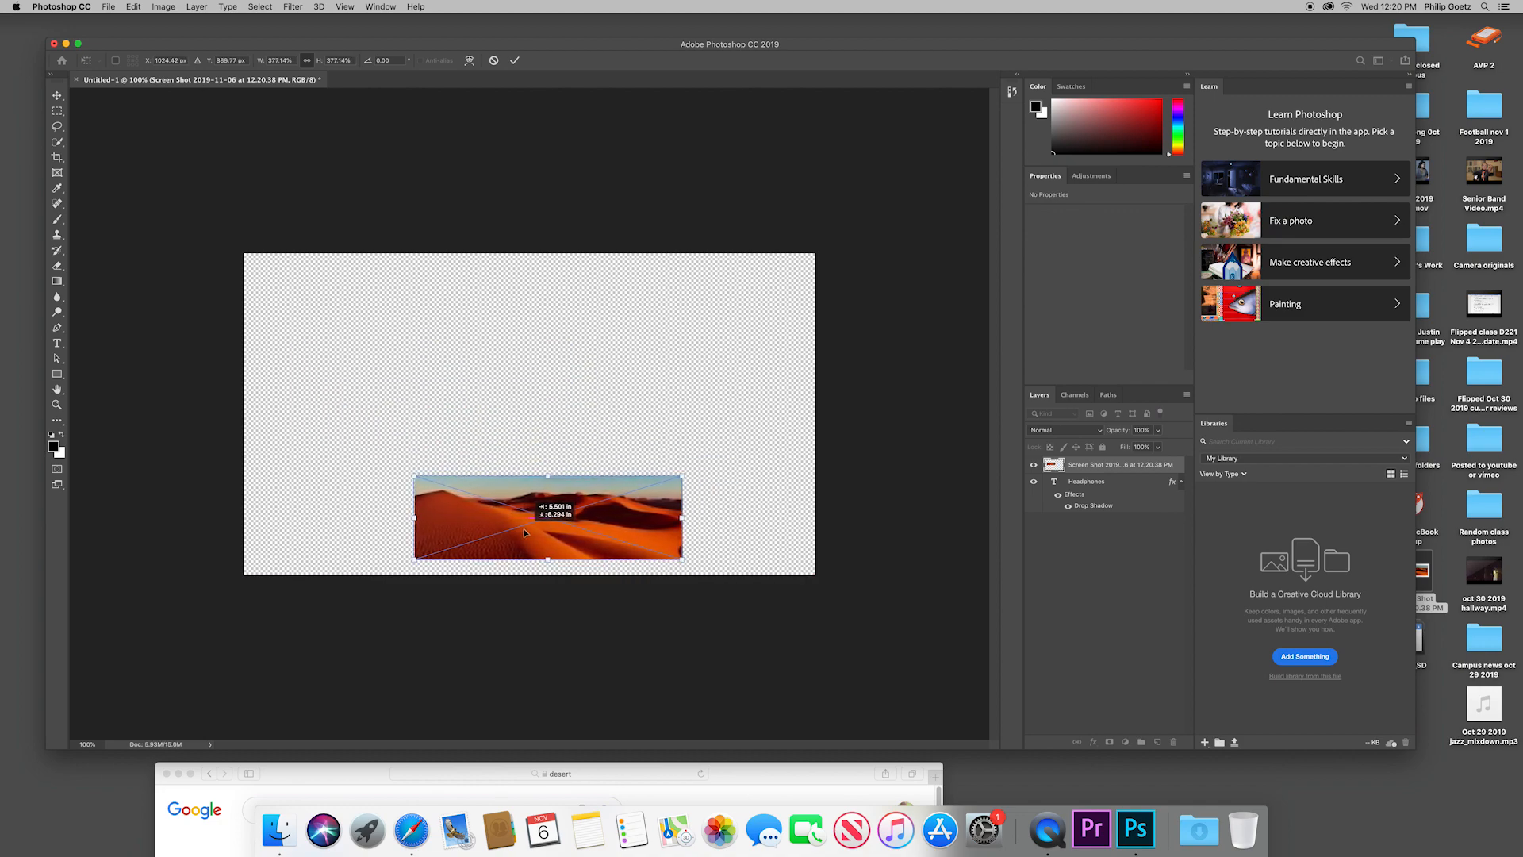
key(Return)
drag(1101, 468, 1102, 547)
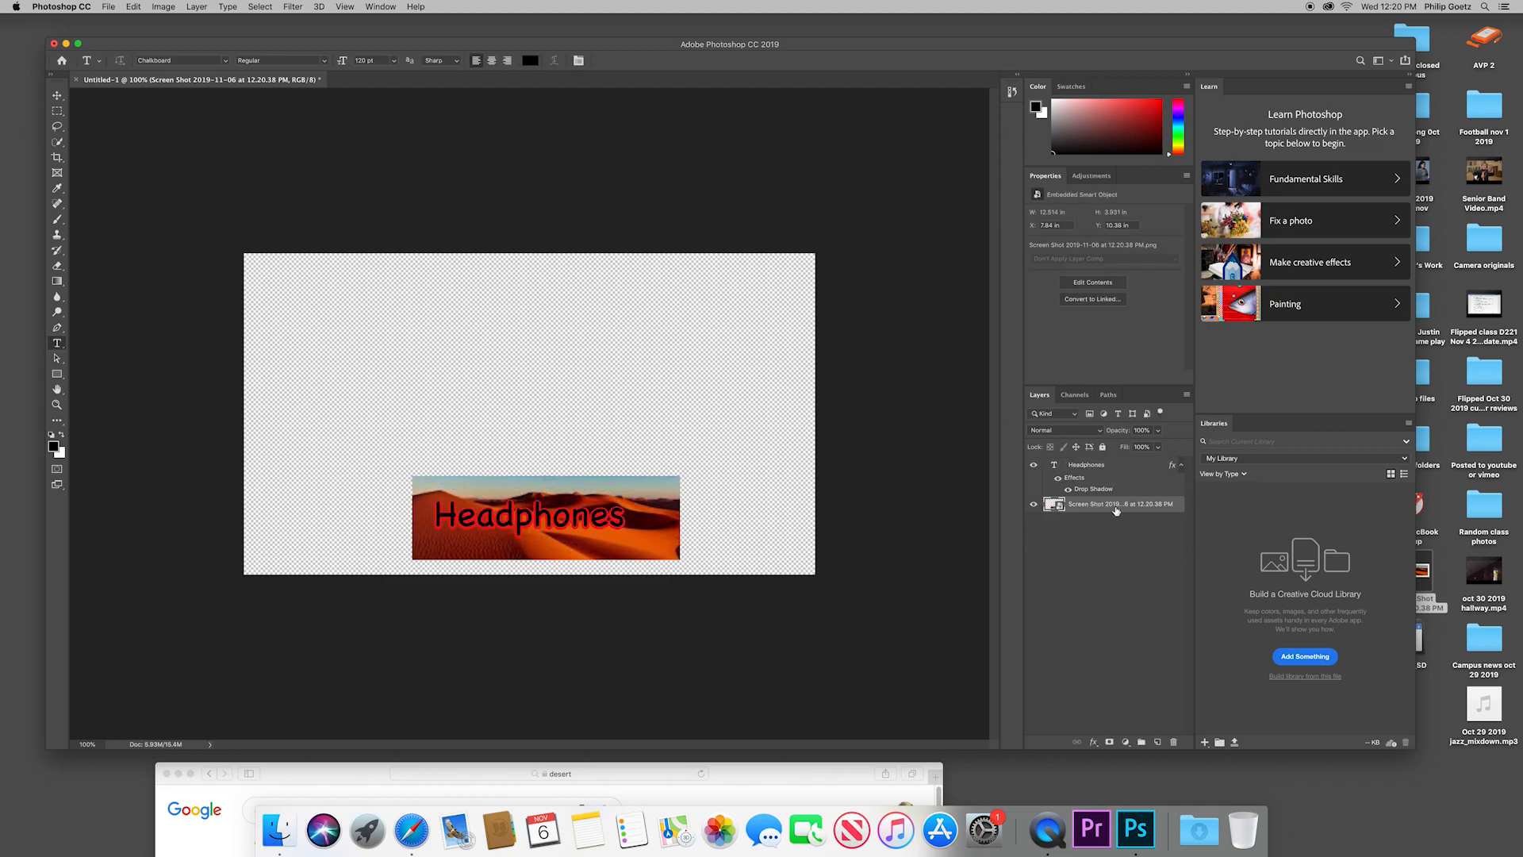
Step: Lower the desert layer's opacity to 39% and shift the picture so it sits centred behind the "Headphones" text
click(1158, 430)
drag(1159, 445, 1127, 450)
click(57, 95)
drag(597, 552, 576, 553)
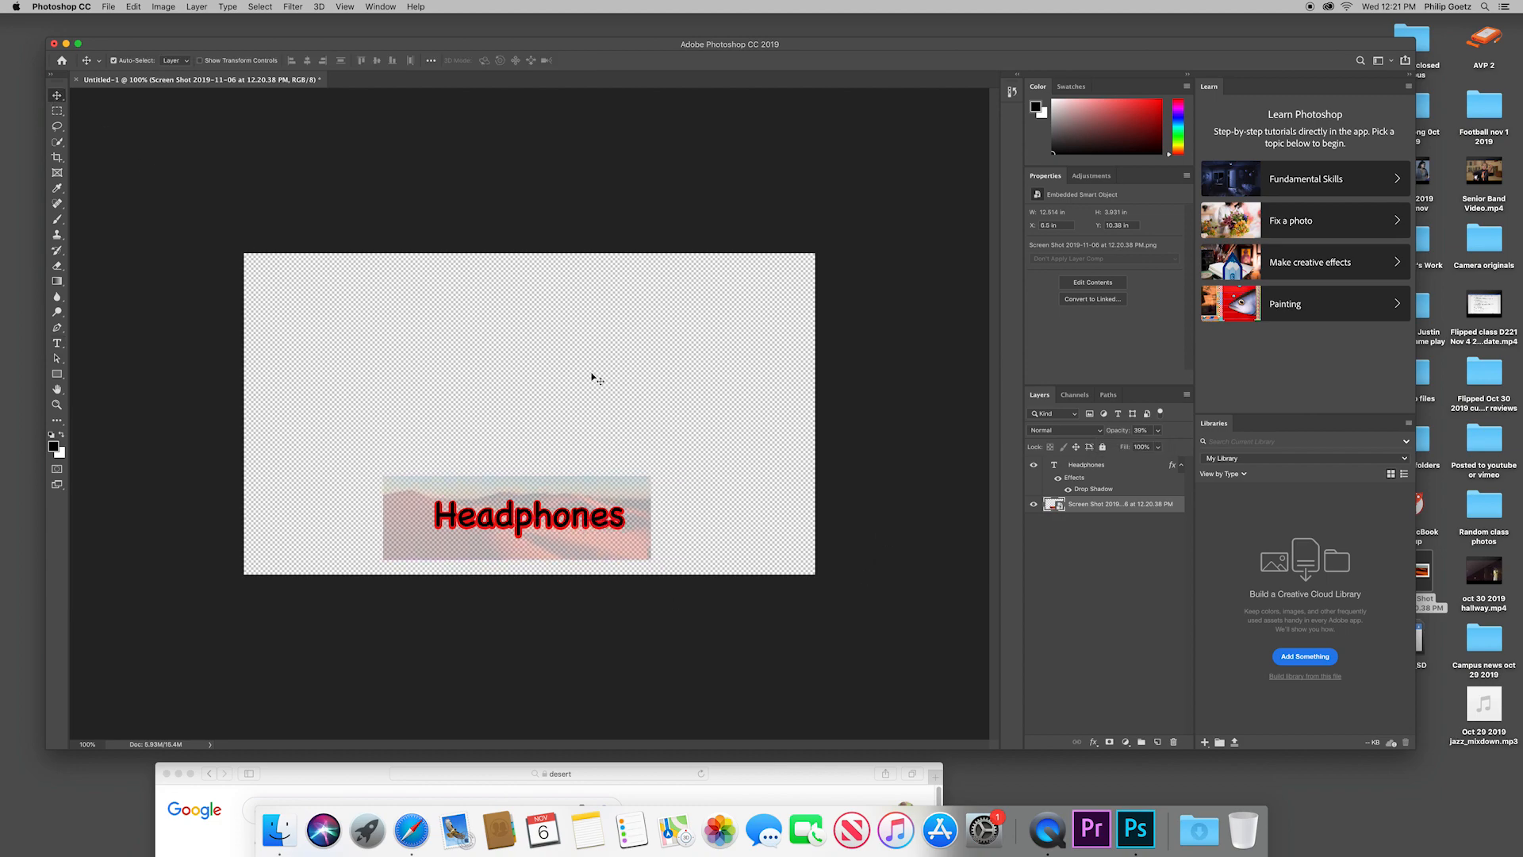
Step: Select everything outside a rectangle framed closely around the "Headphones" text and try to delete the desert picture there
click(58, 111)
drag(425, 497, 634, 536)
click(229, 7)
mouse_move(248, 5)
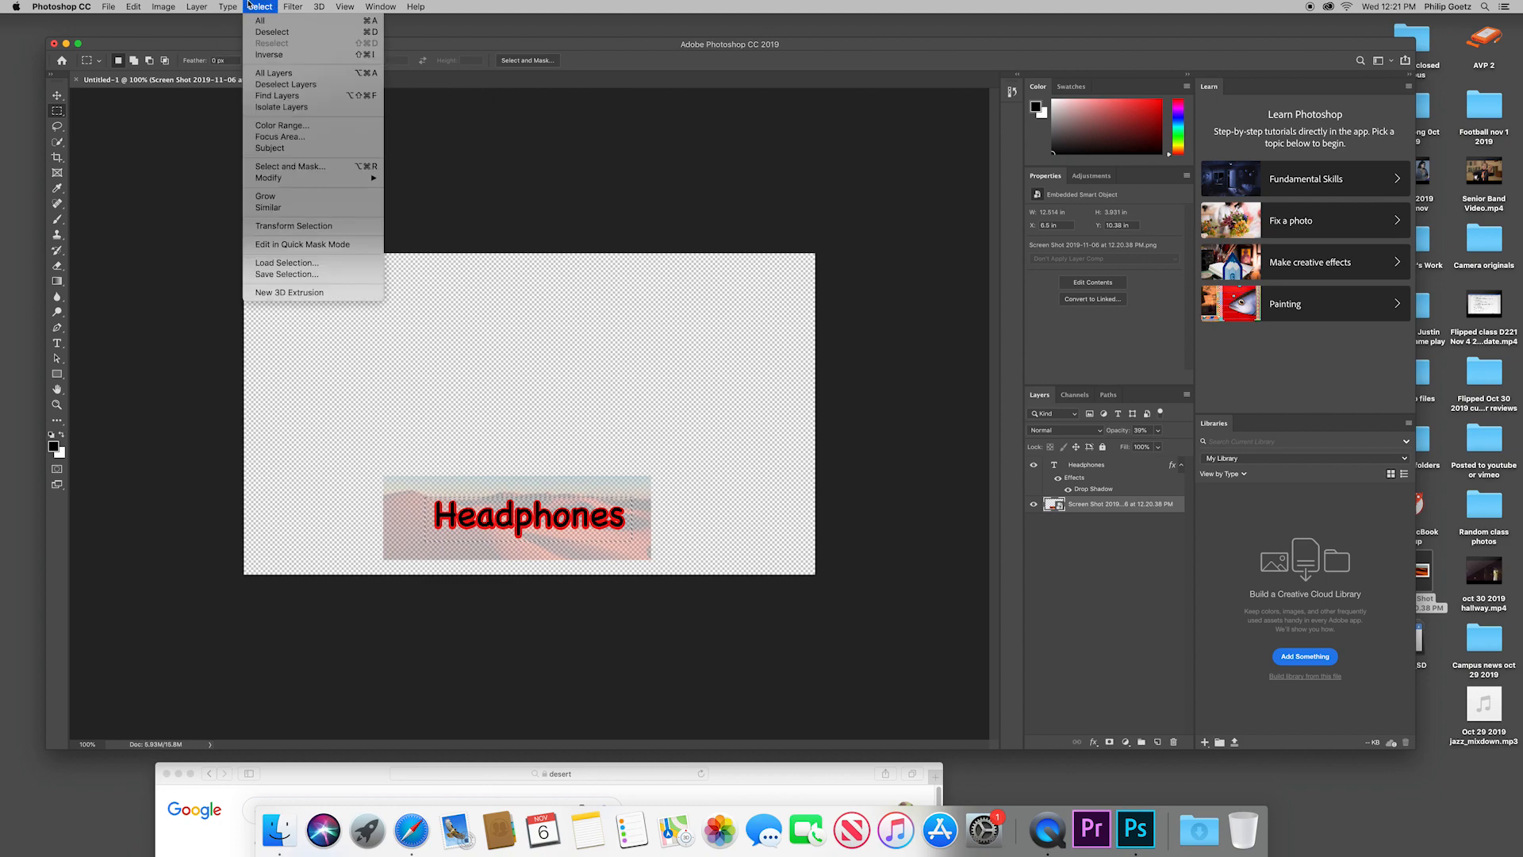
click(270, 55)
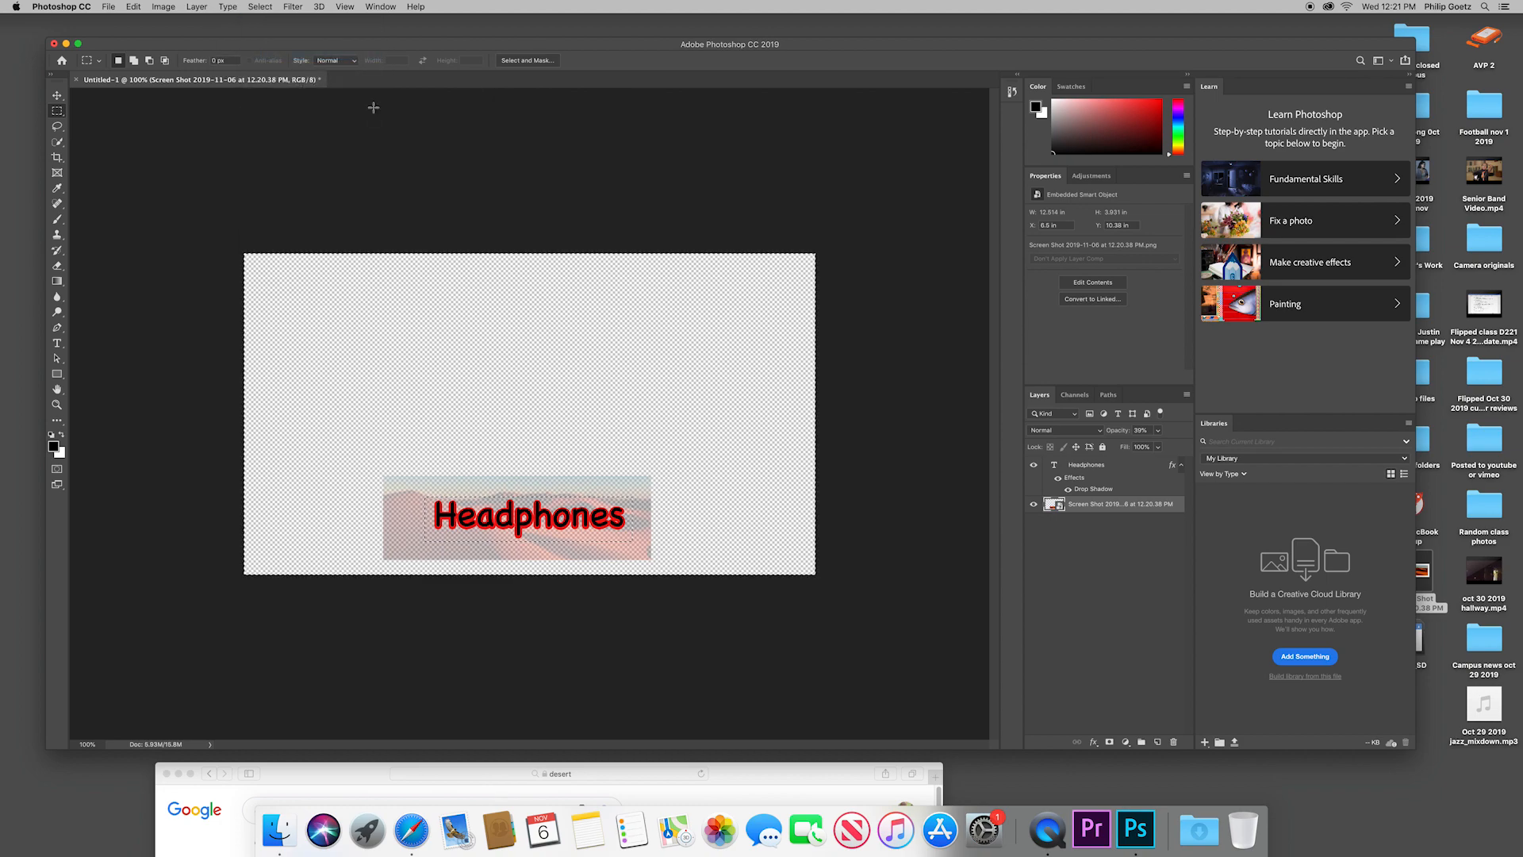
key(BackSpace)
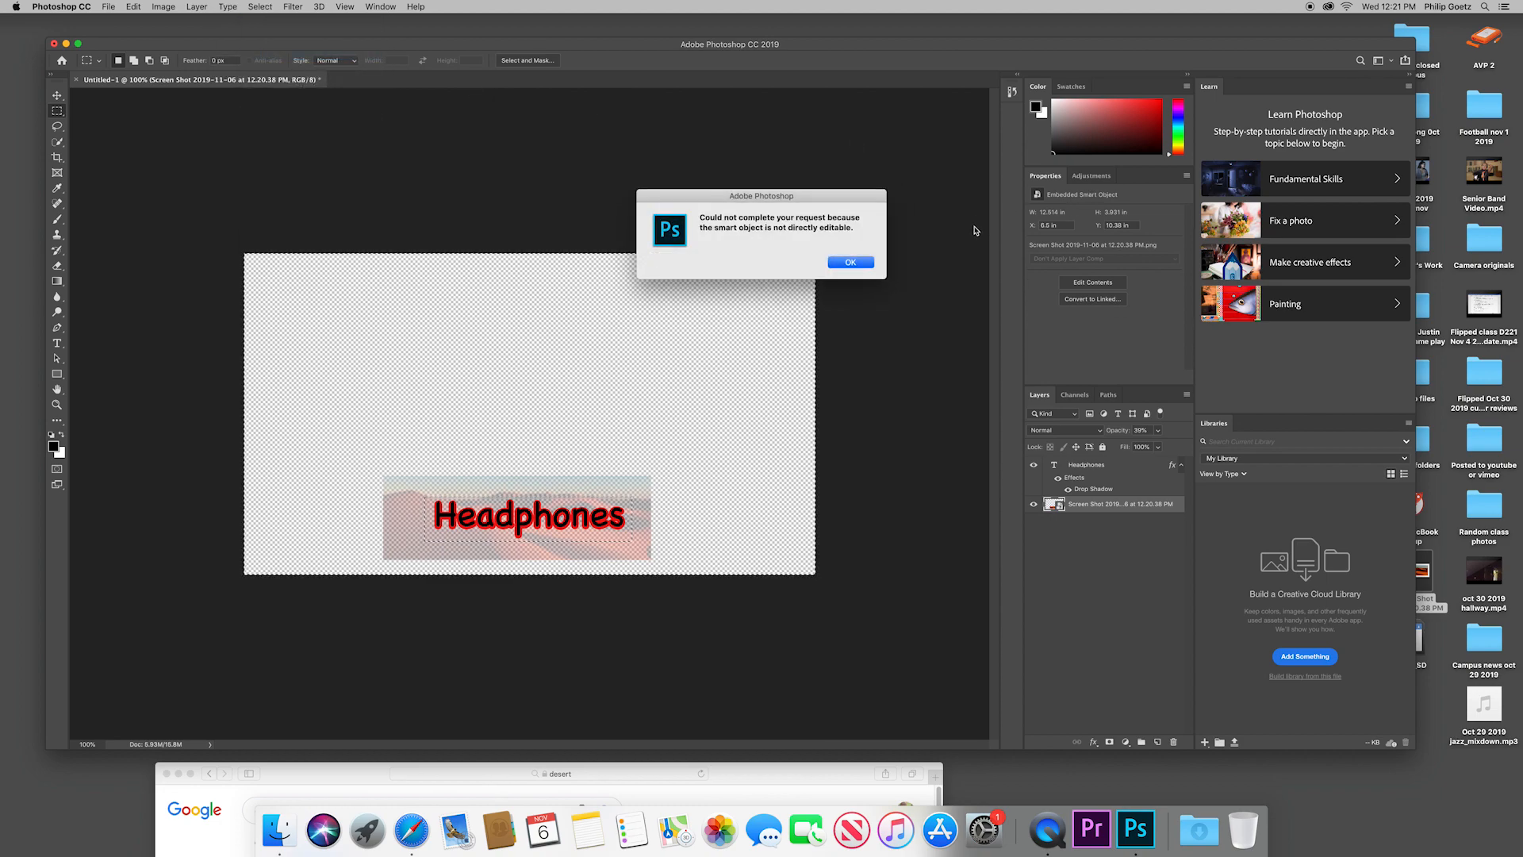
click(852, 263)
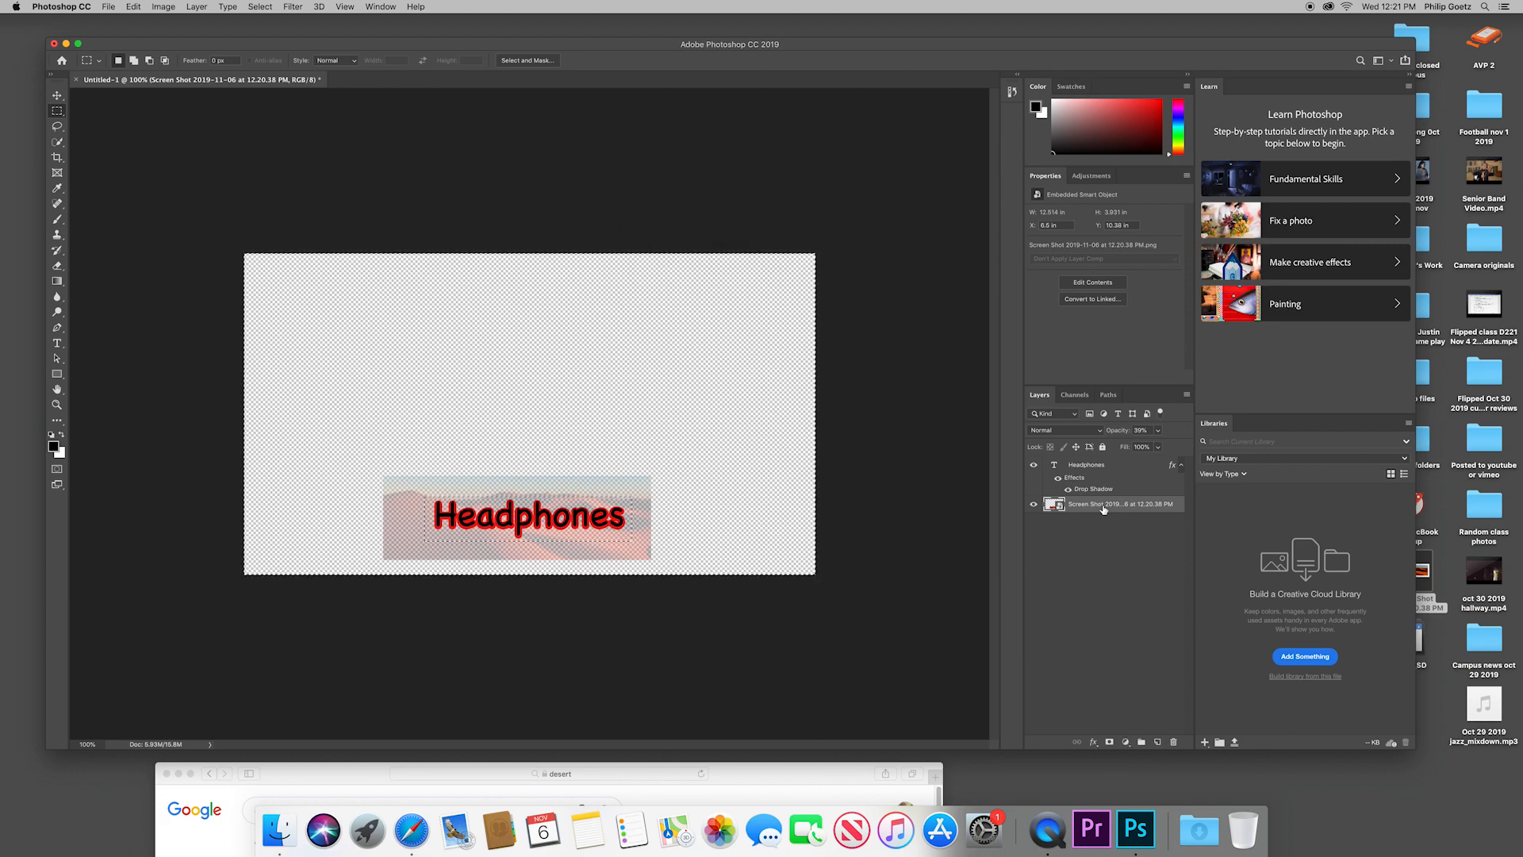
Step: Rasterize the desert smart object and delete the part of the picture outside the rectangle around the text
click(260, 7)
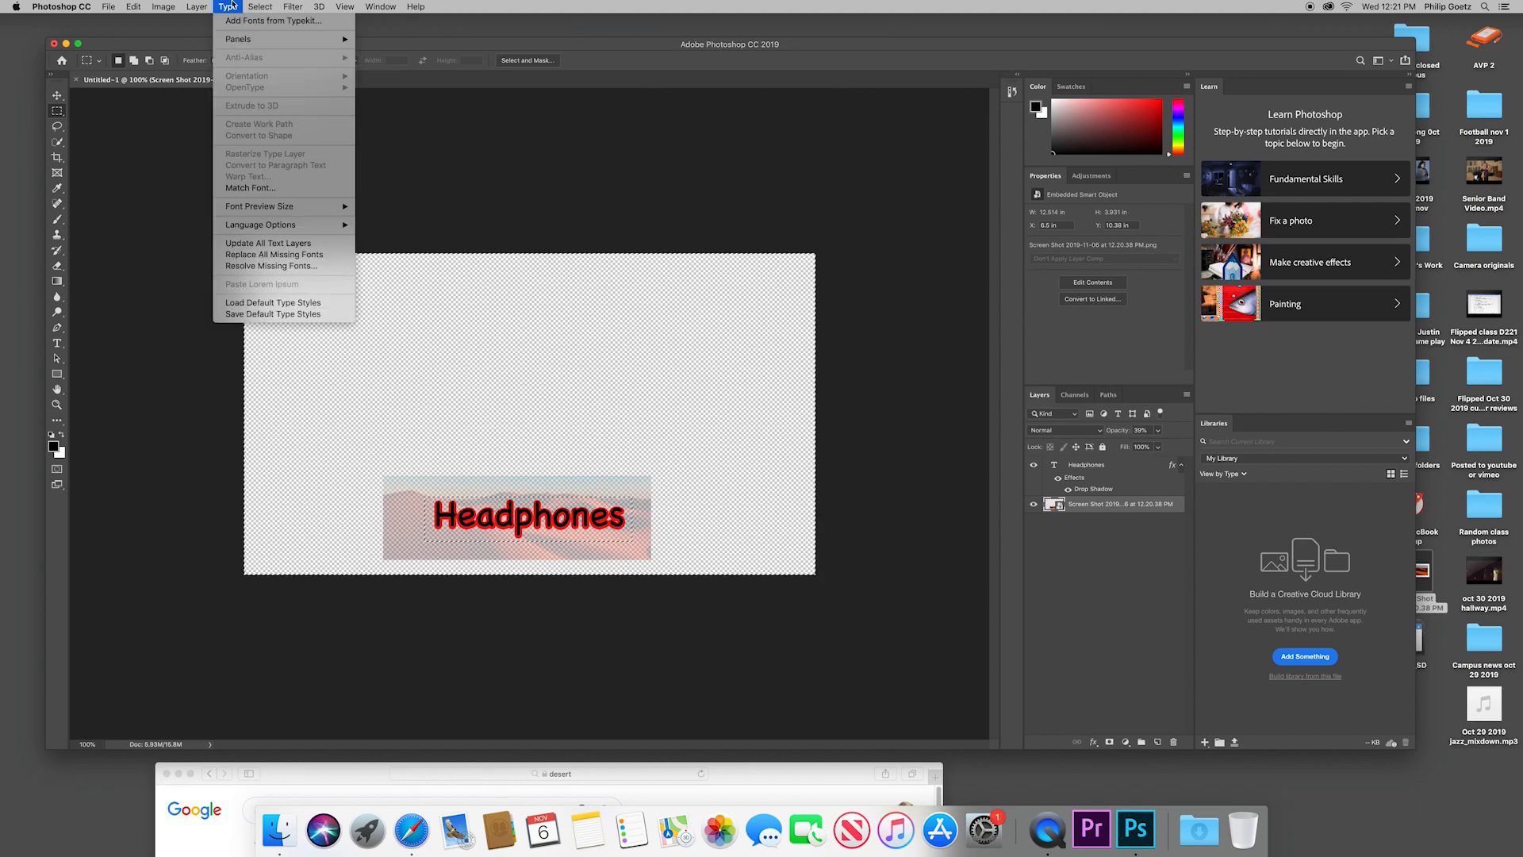
mouse_move(197, 7)
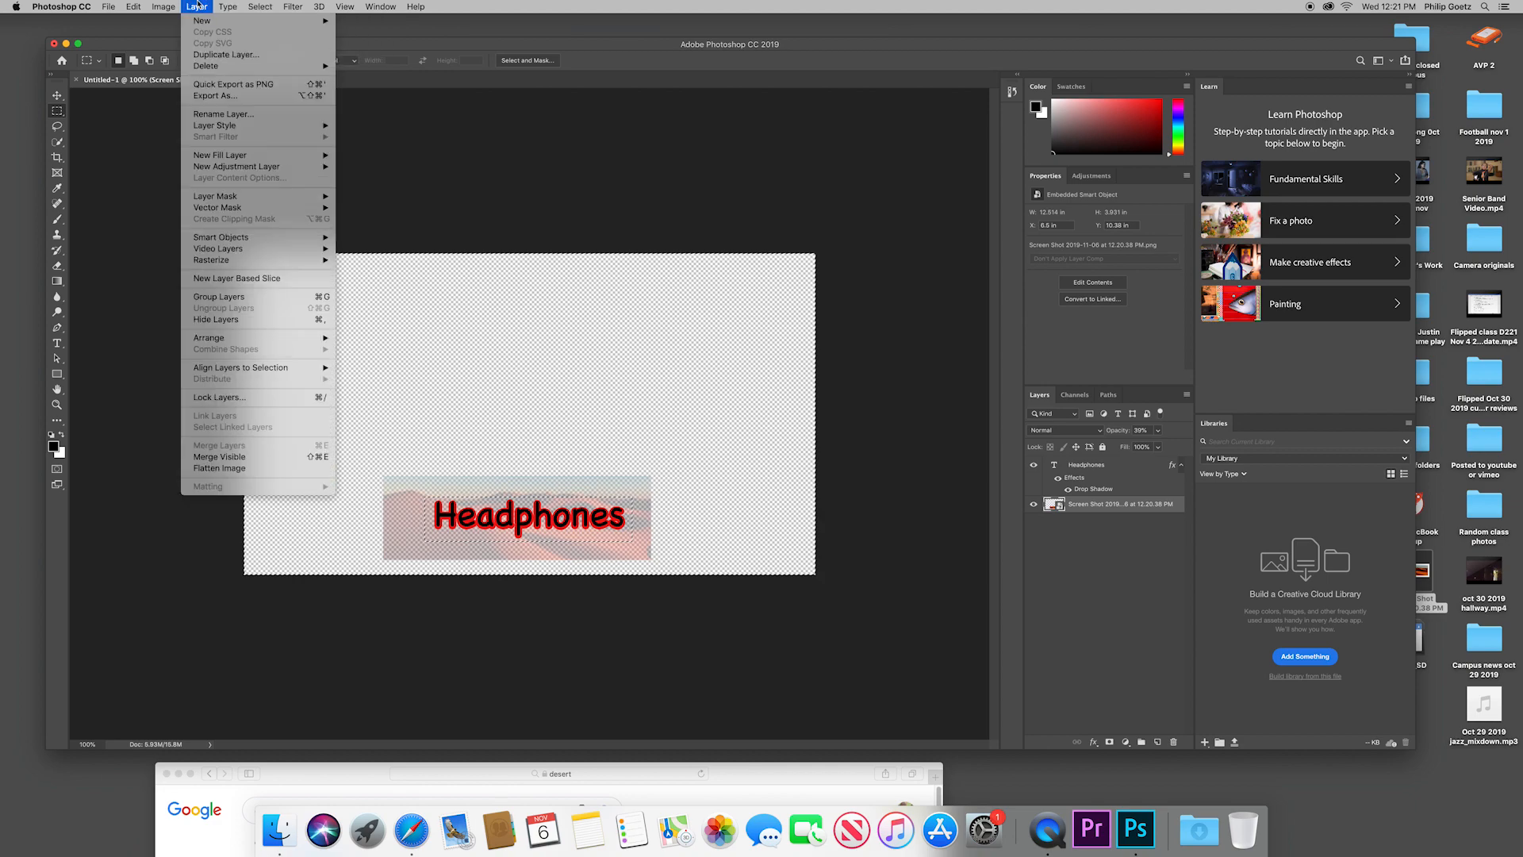
mouse_move(238, 237)
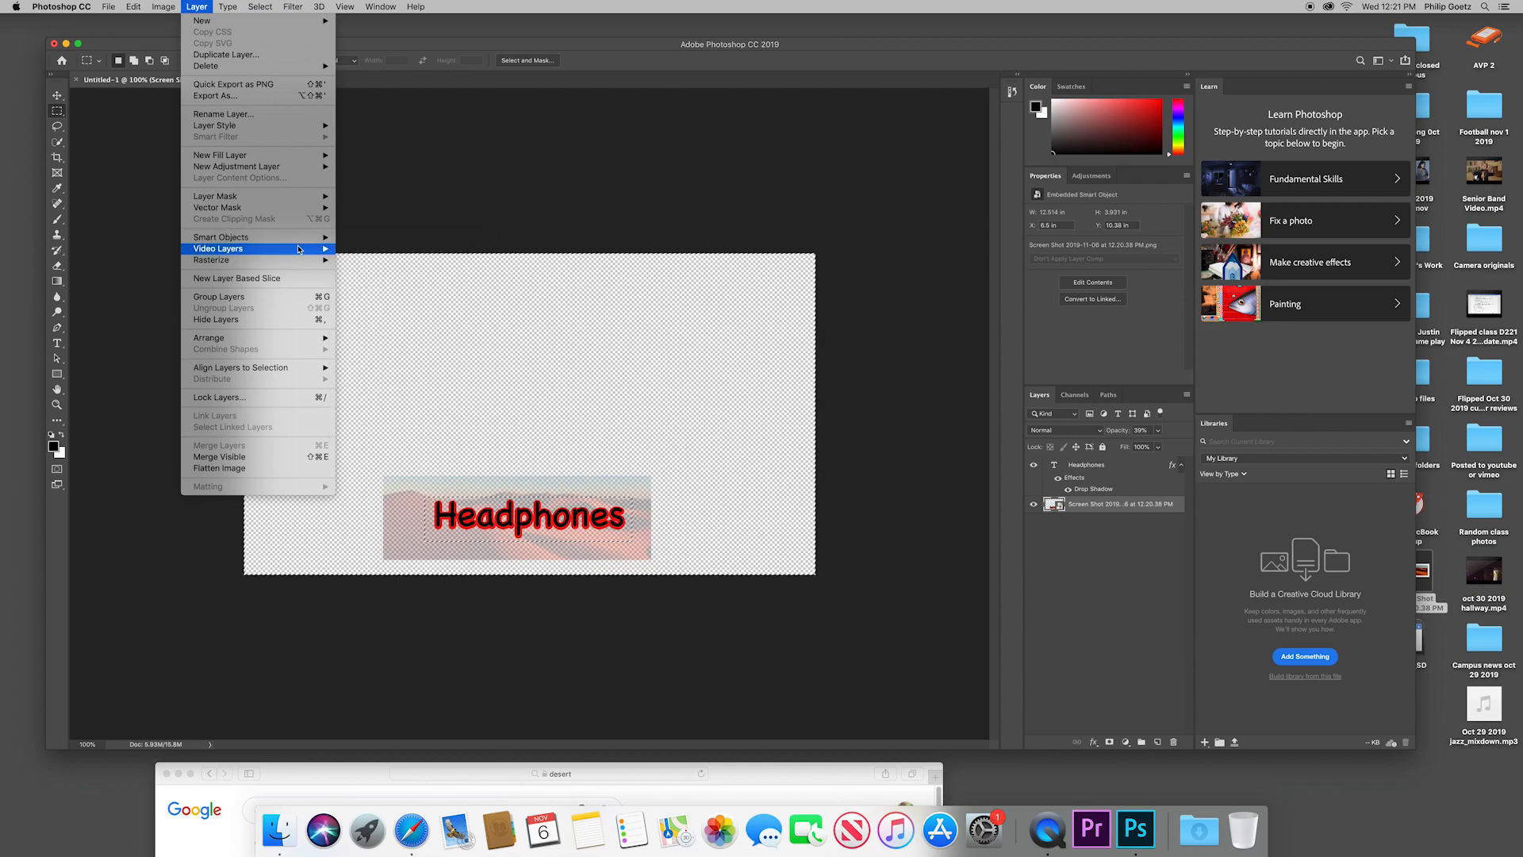
mouse_move(300, 261)
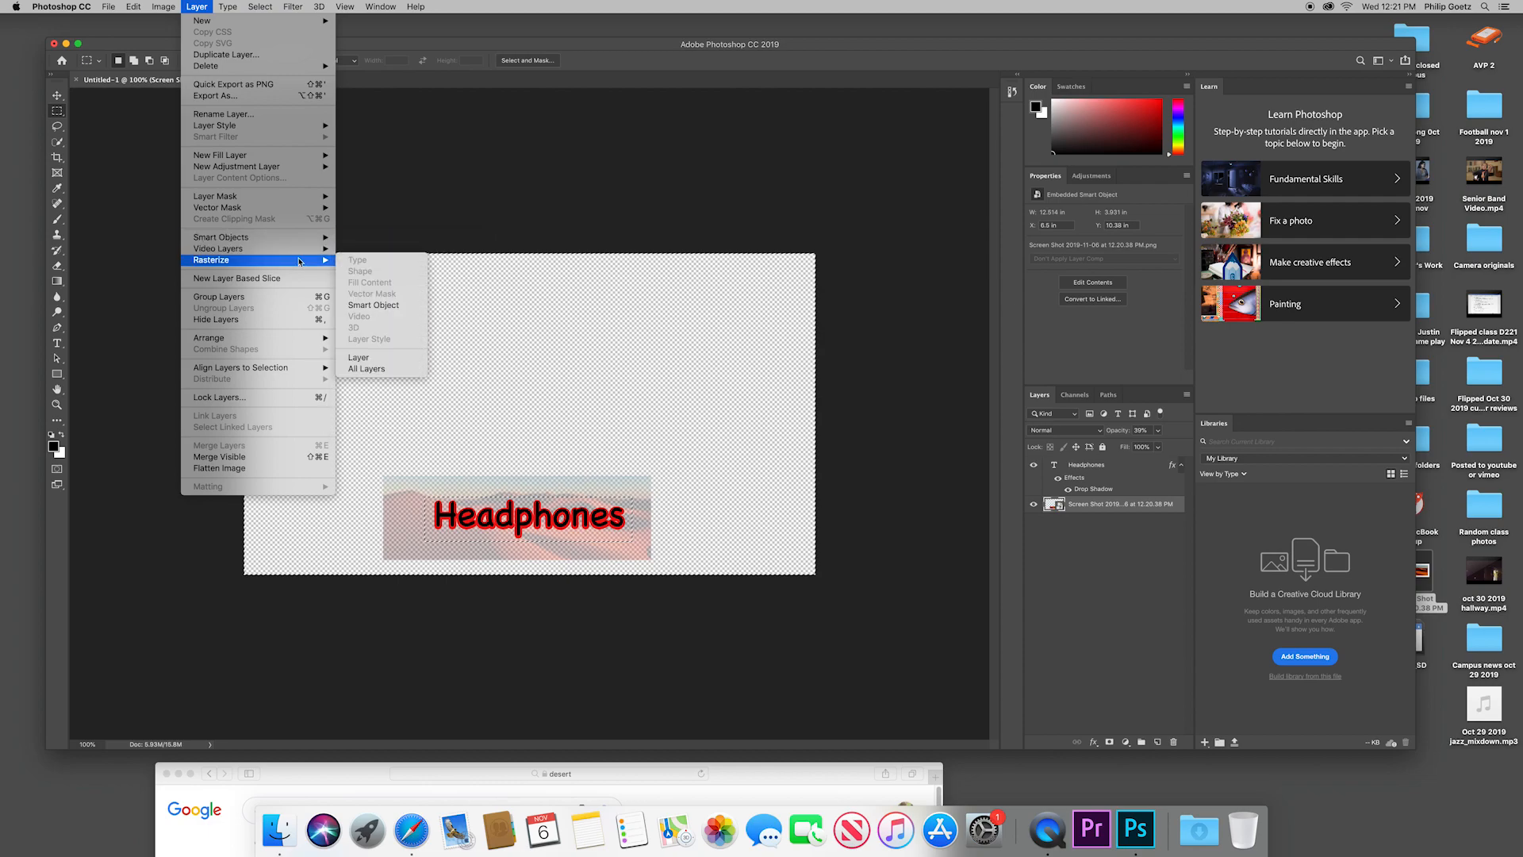
click(373, 305)
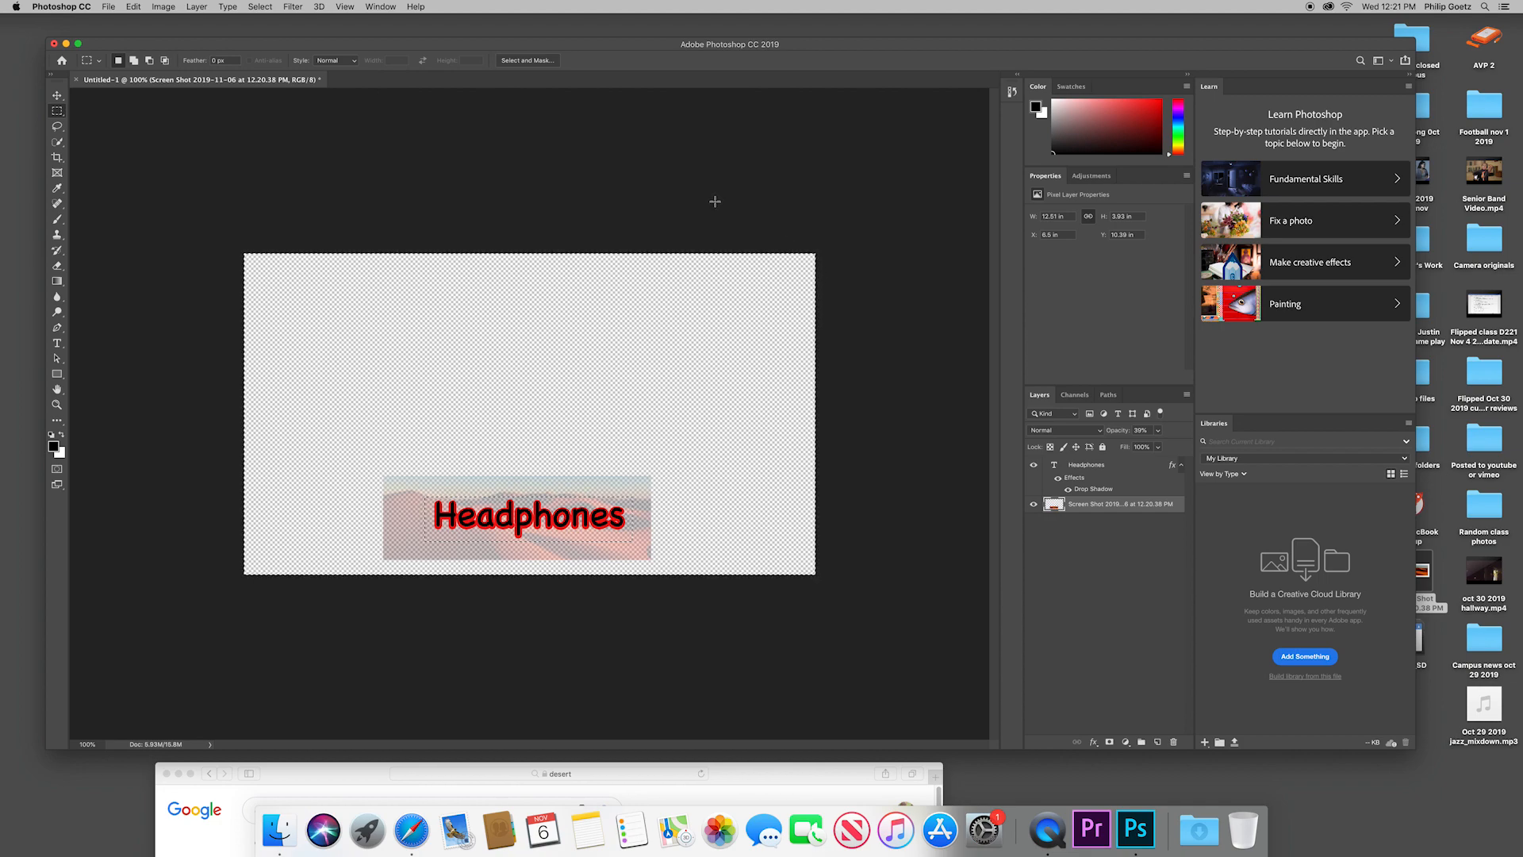
key(Delete)
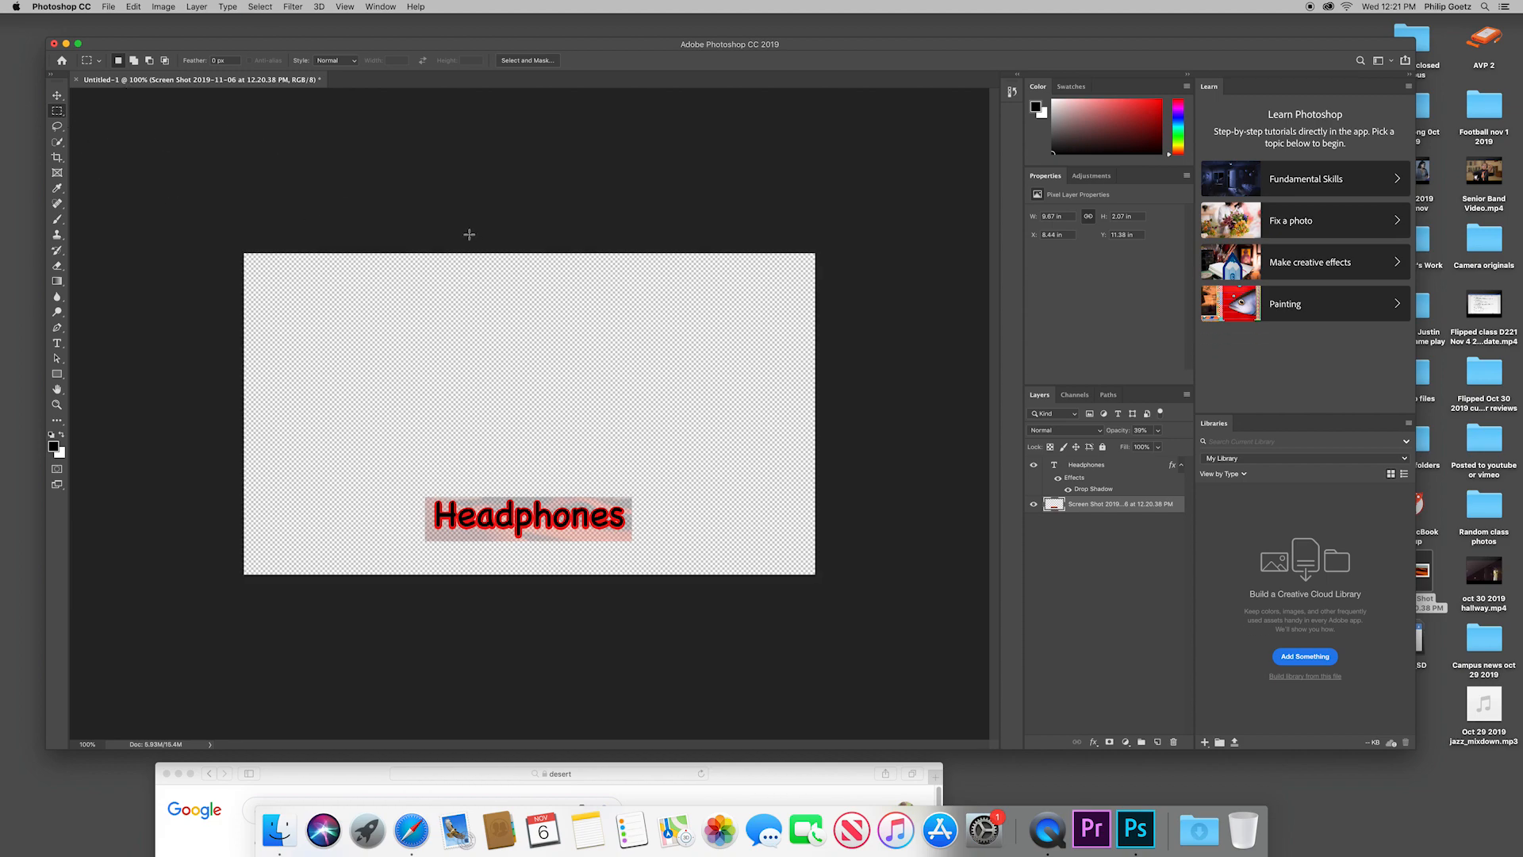
Step: Start saving the document and choose PNG as the file format
click(109, 7)
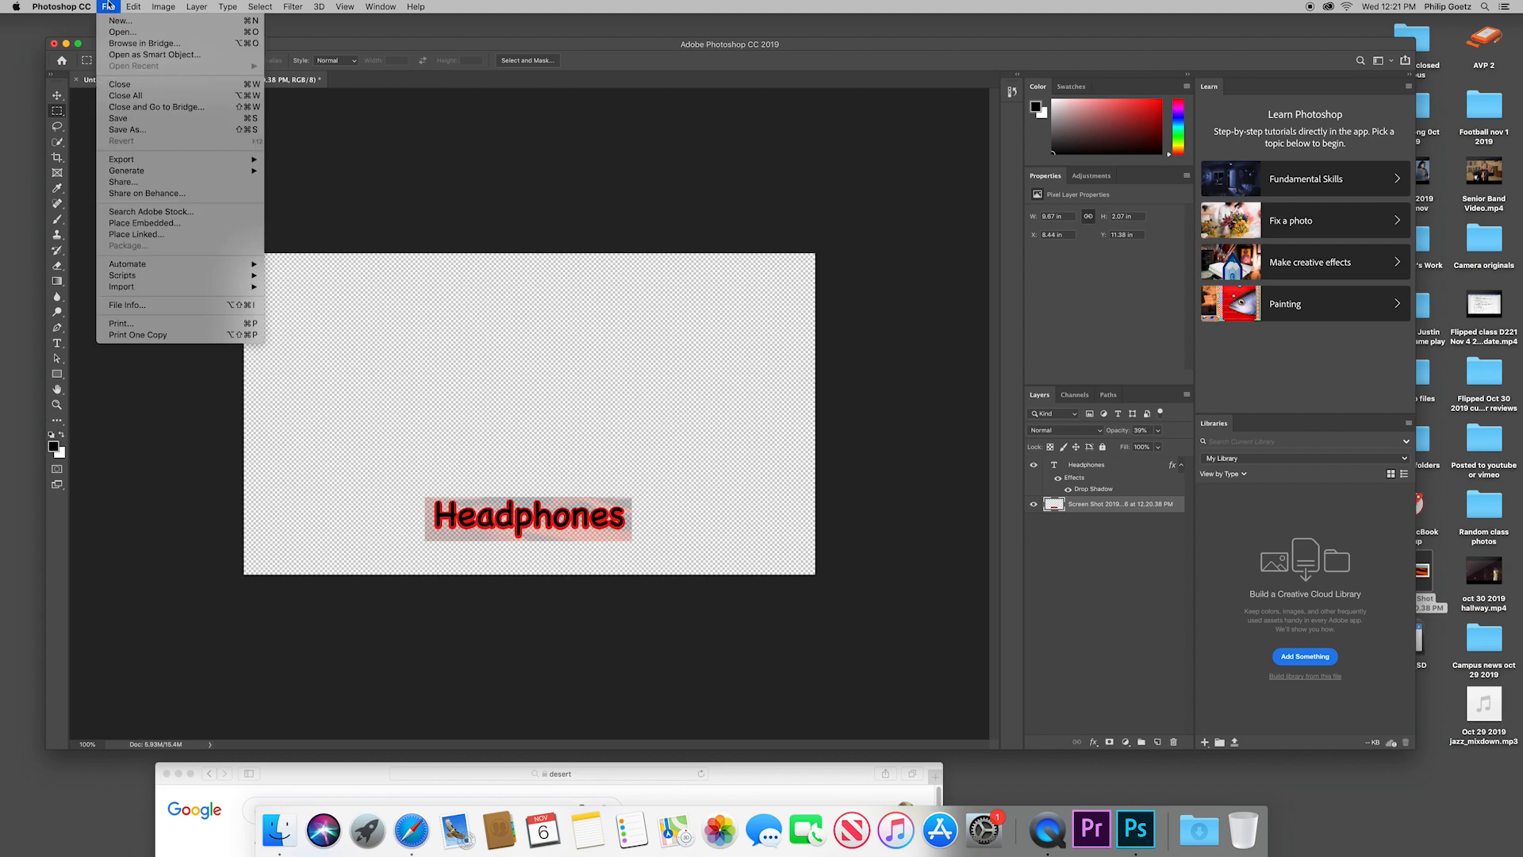
click(133, 120)
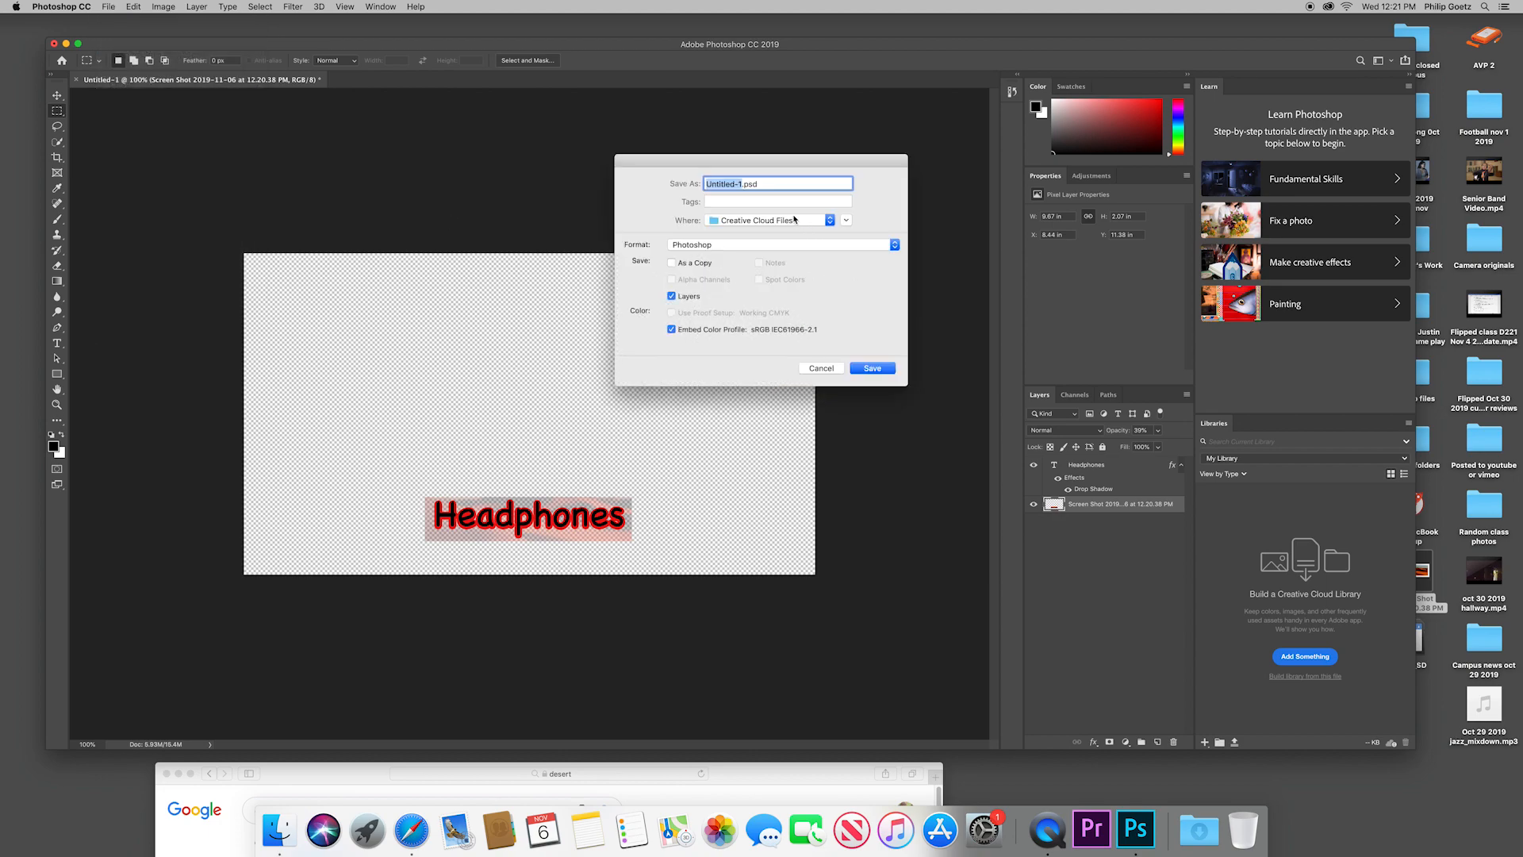
click(758, 247)
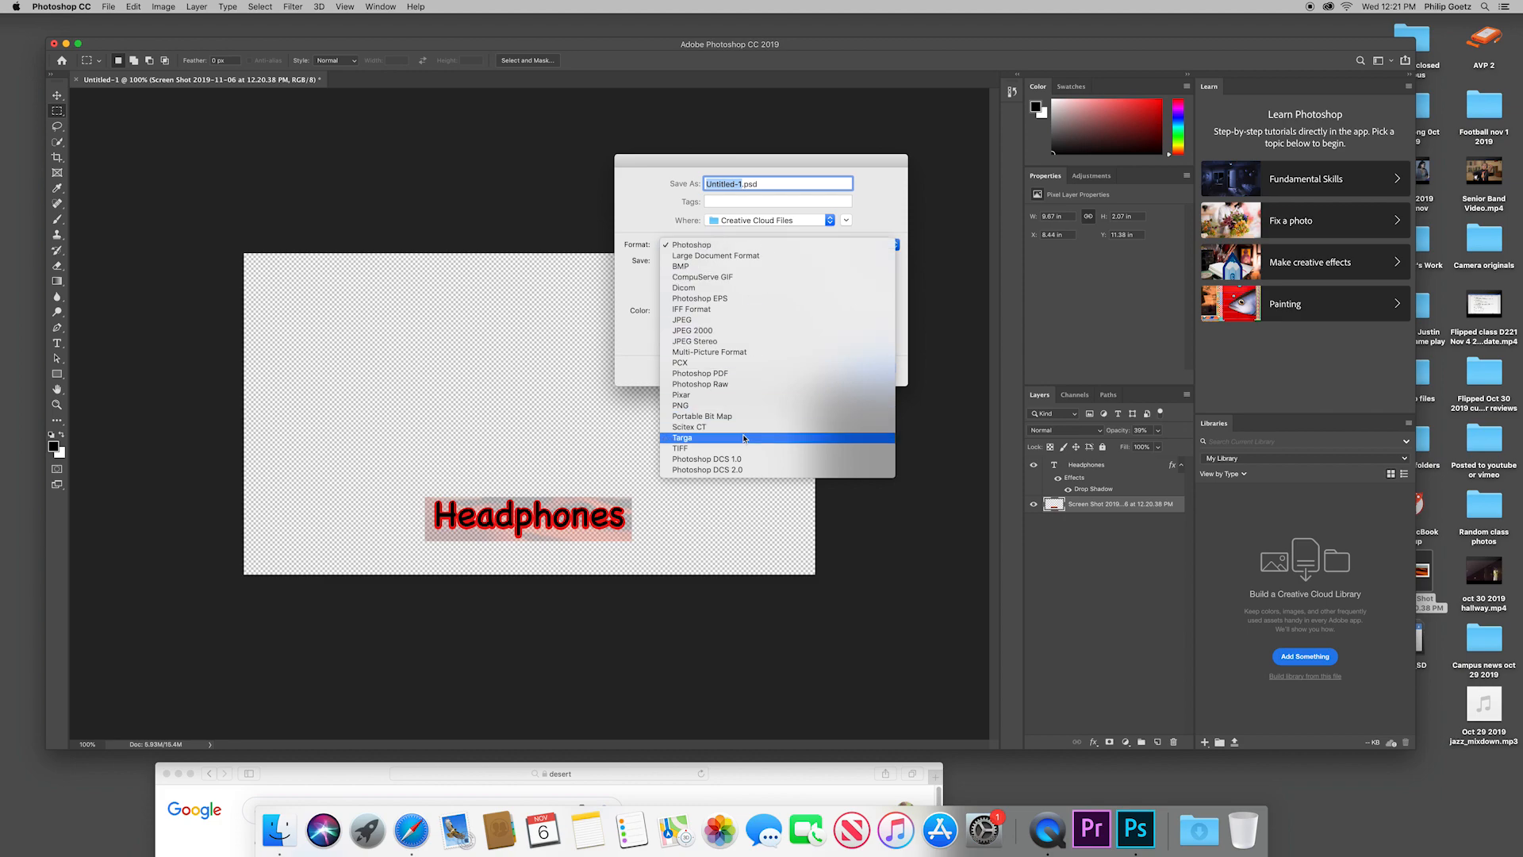
click(698, 448)
click(711, 246)
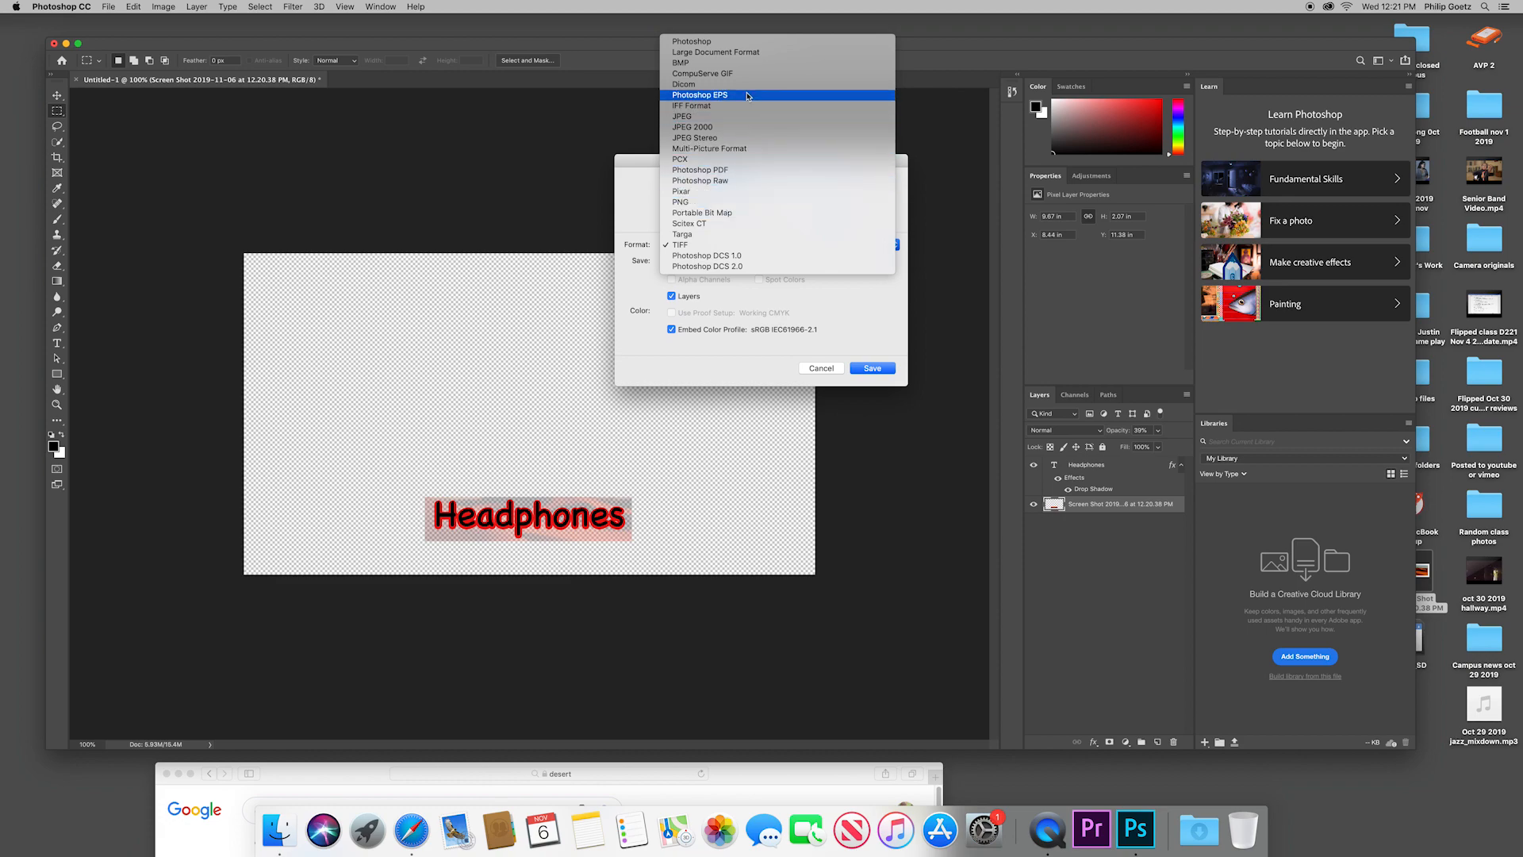
key(Return)
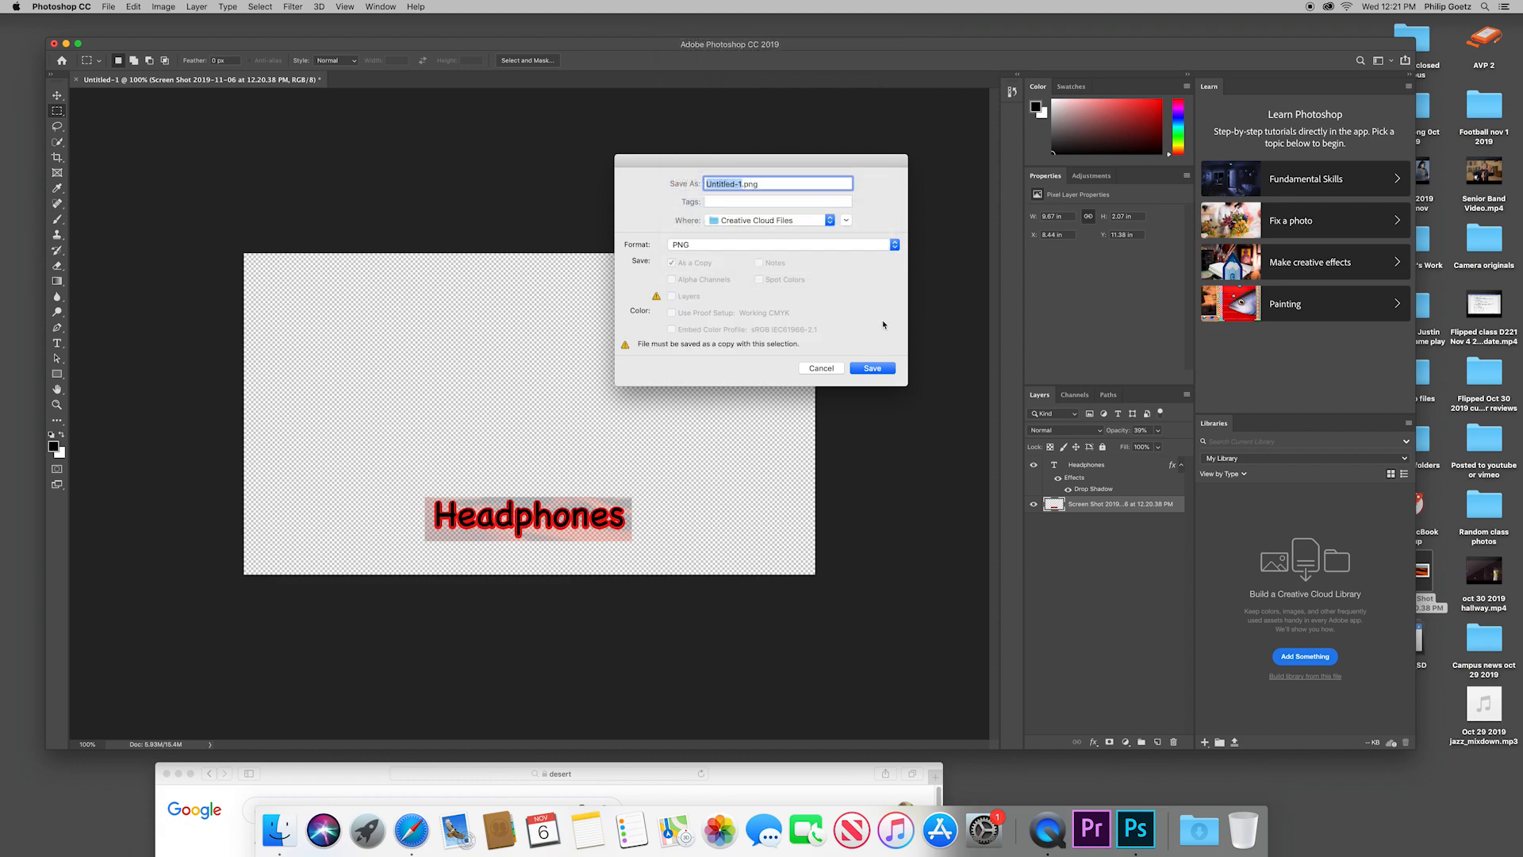
Step: Save the PNG to the Desktop as "your name nov 6 word" with the large file size (fastest saving) option
click(847, 220)
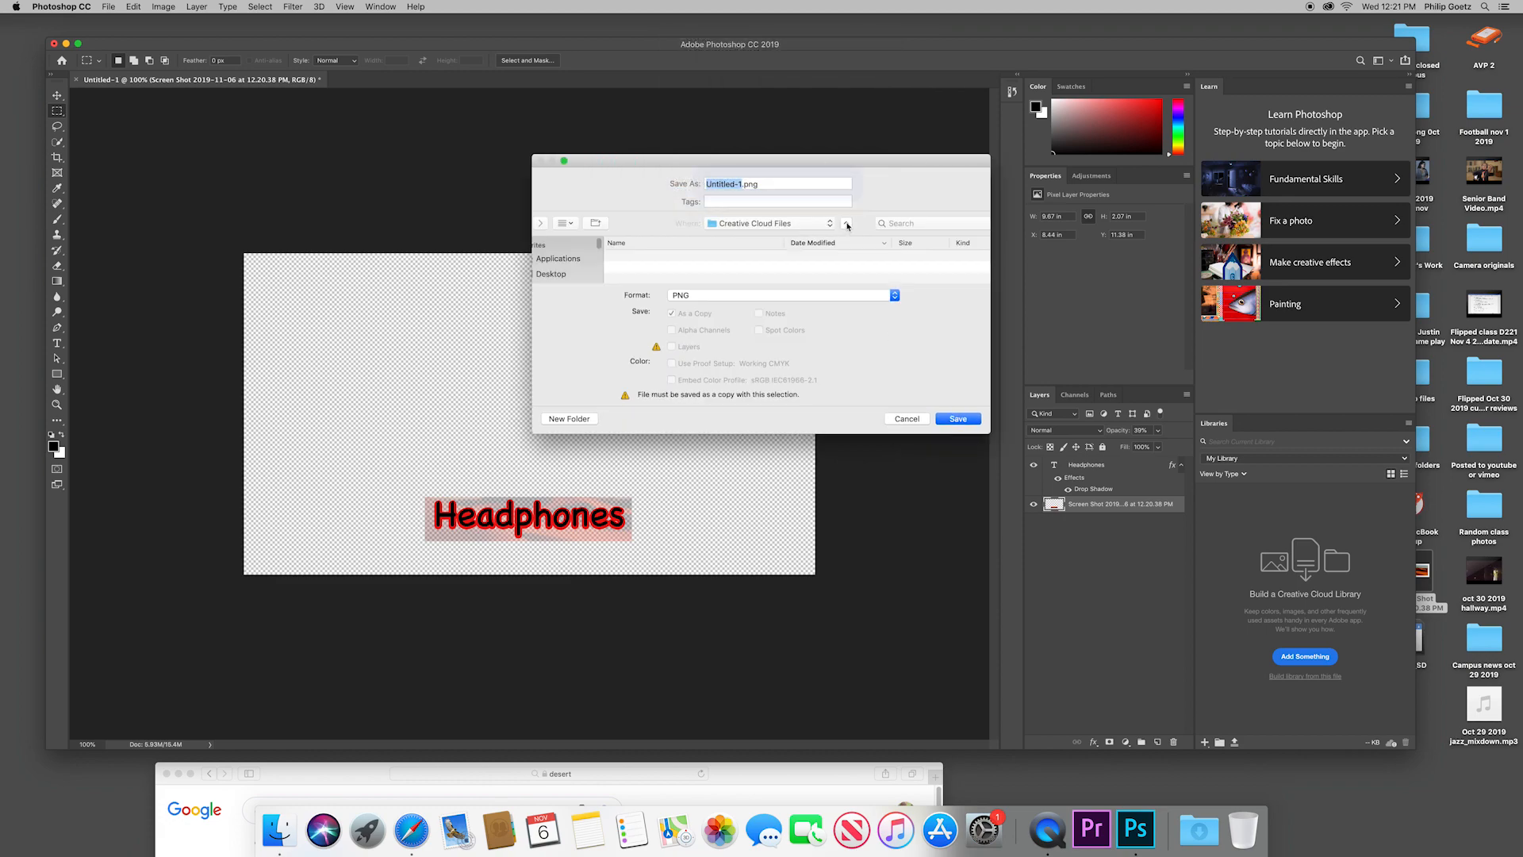
click(551, 276)
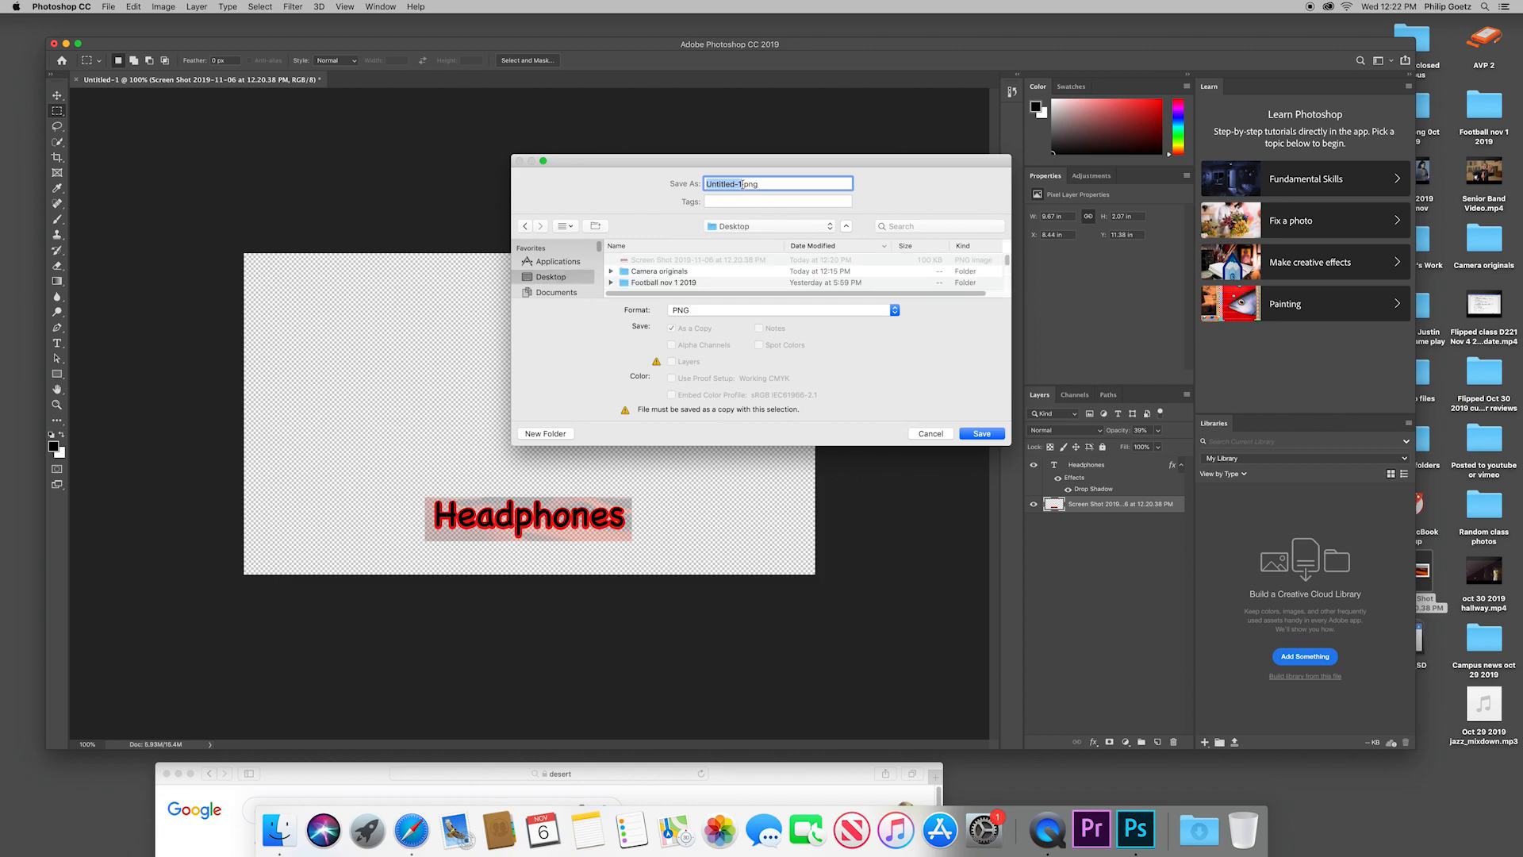
text(your name nov 6 word)
click(981, 433)
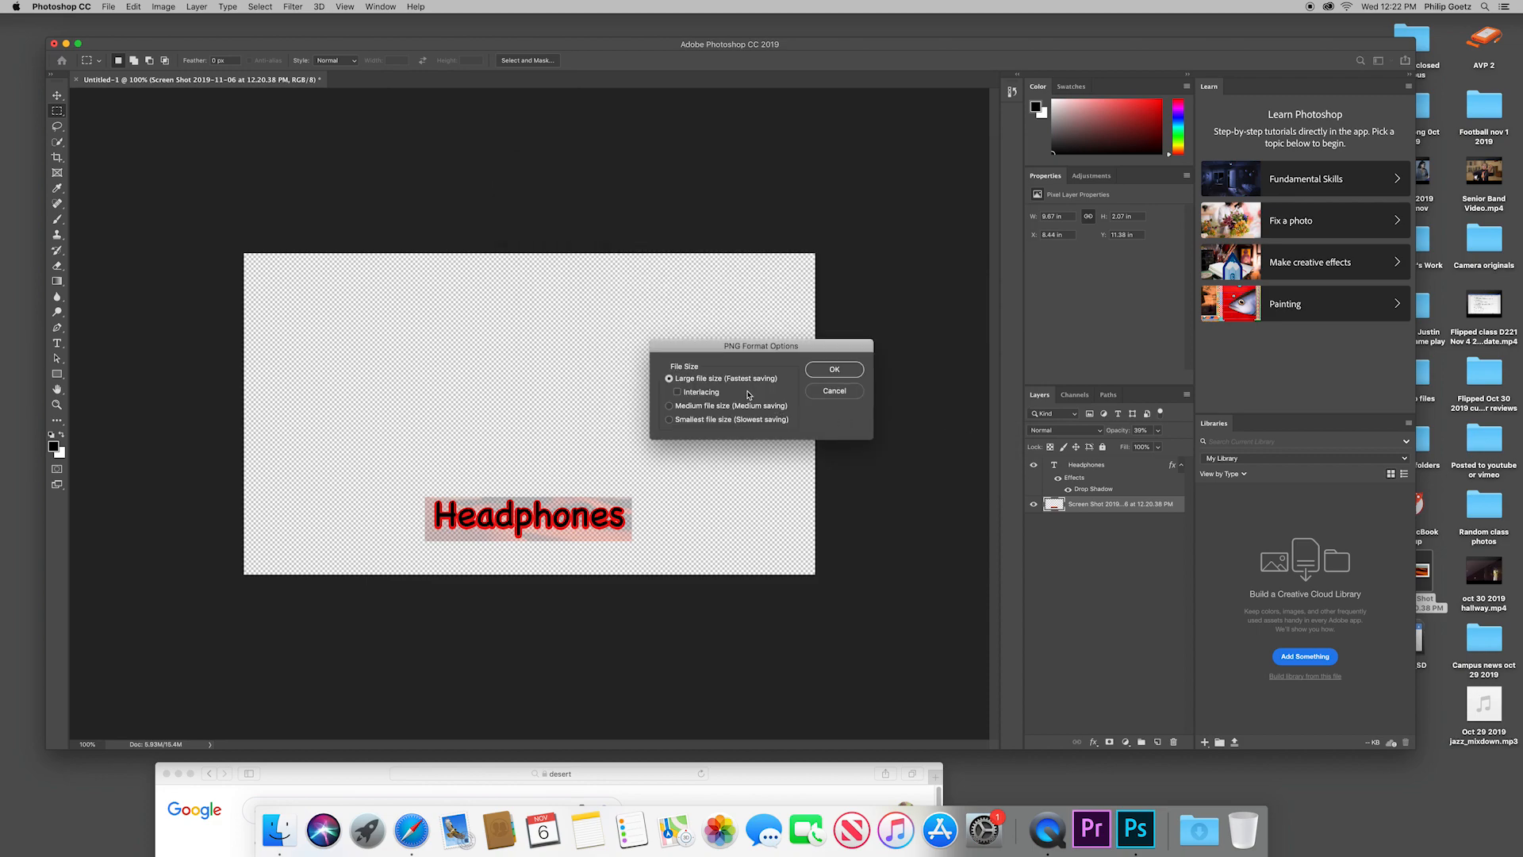
click(833, 370)
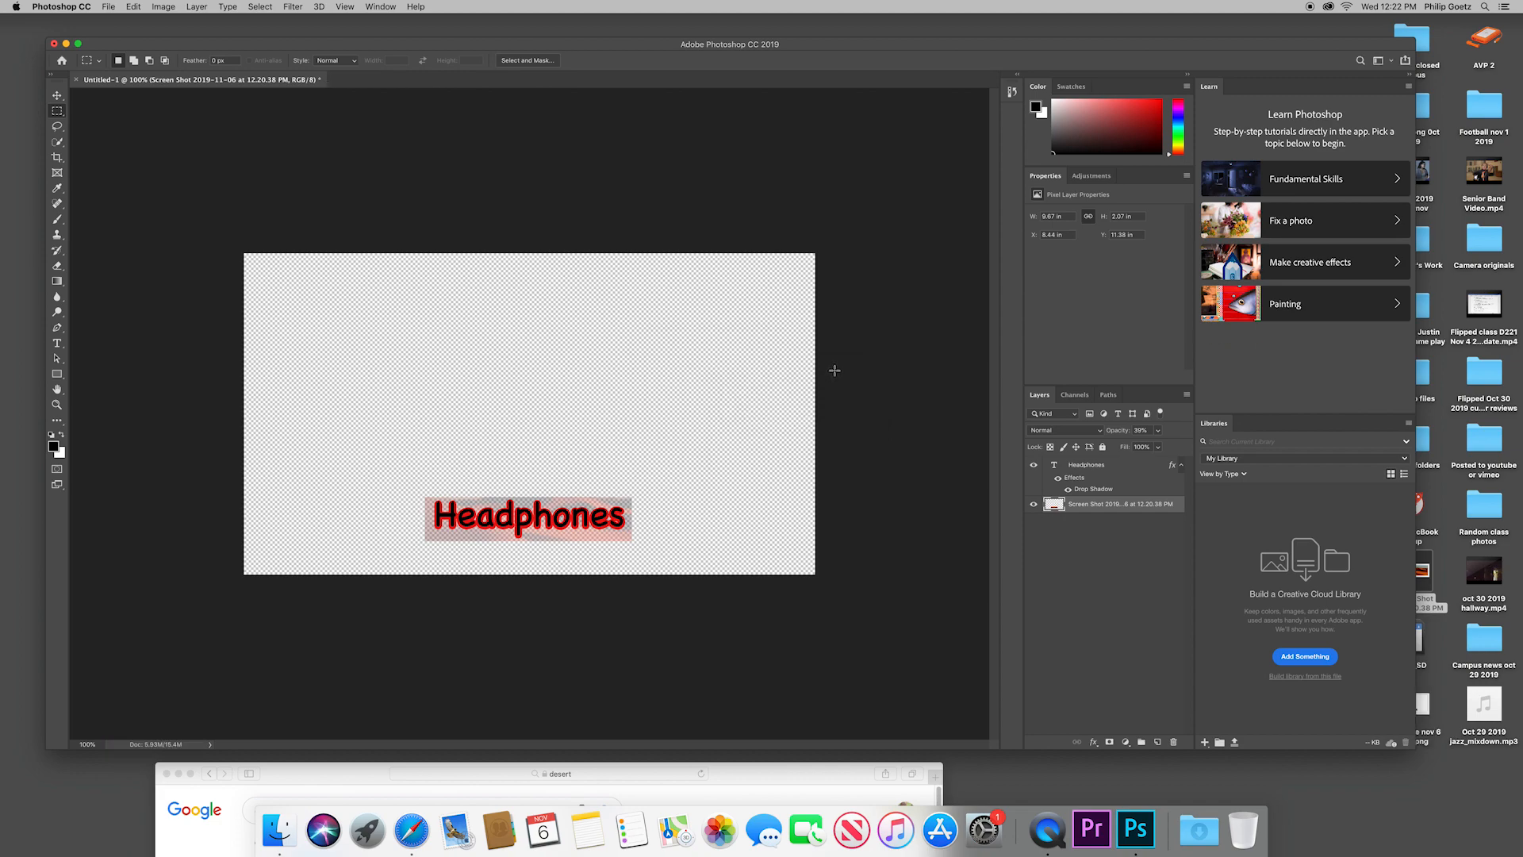
Step: Move the Photoshop window aside and check the saved "your name nov 6 word.png" on the desktop in Preview and its file info
drag(1077, 48, 750, 138)
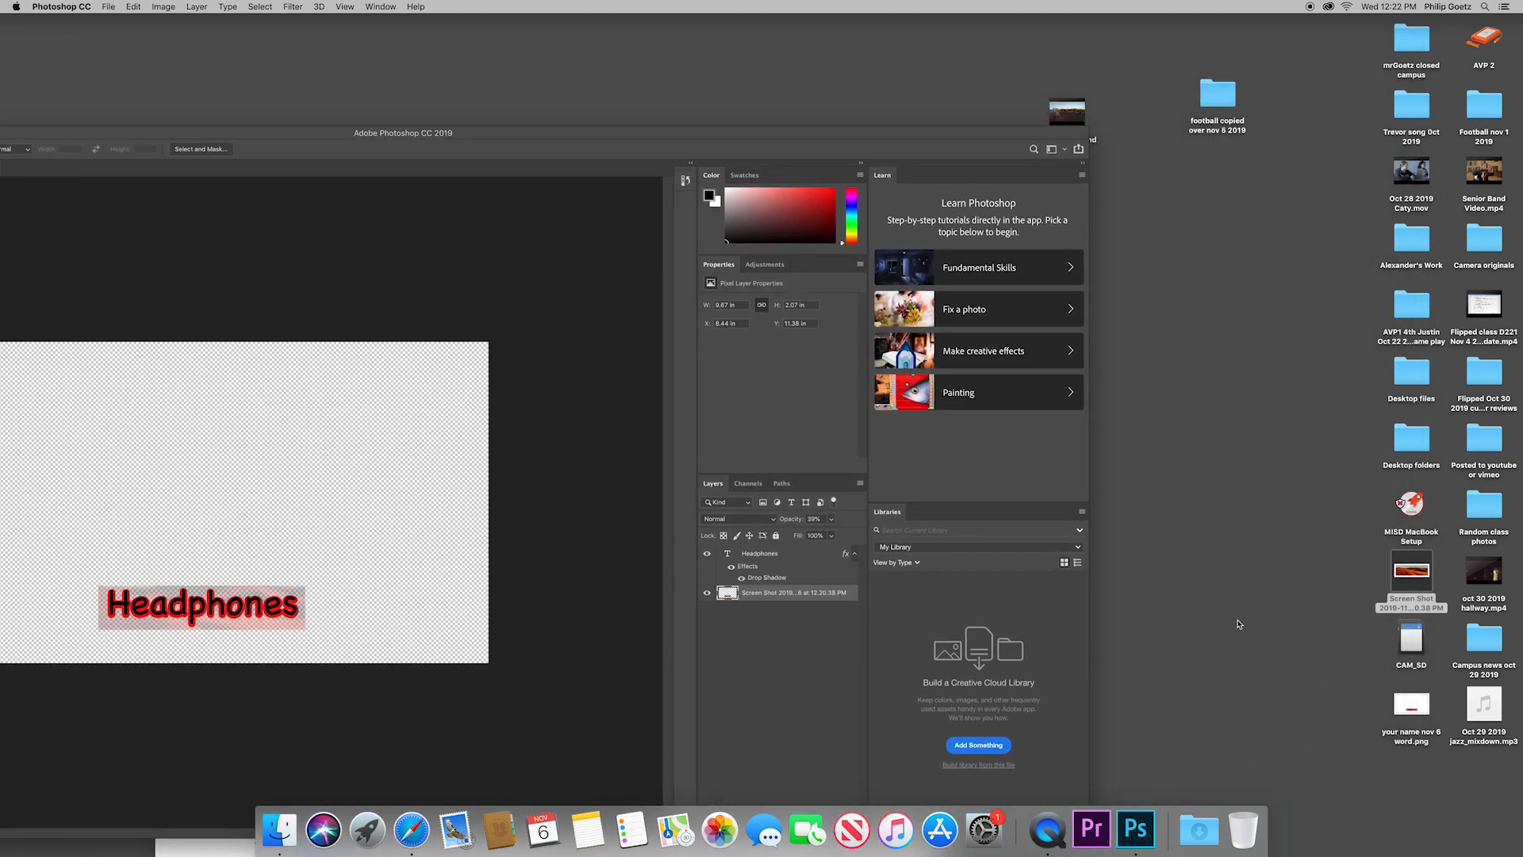
double_click(1429, 713)
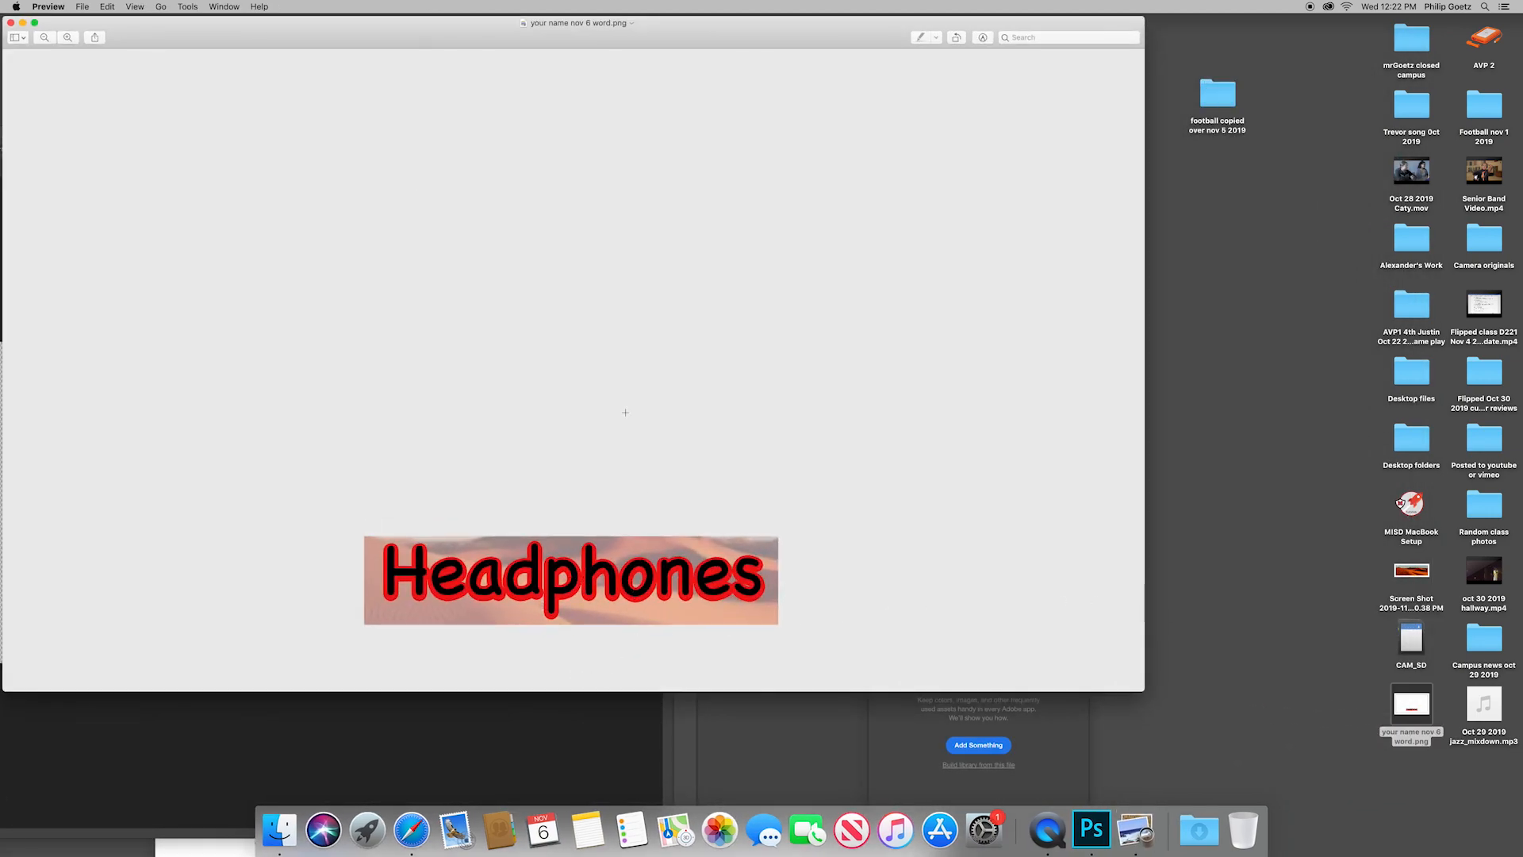
click(11, 23)
click(1401, 708)
key(super+i)
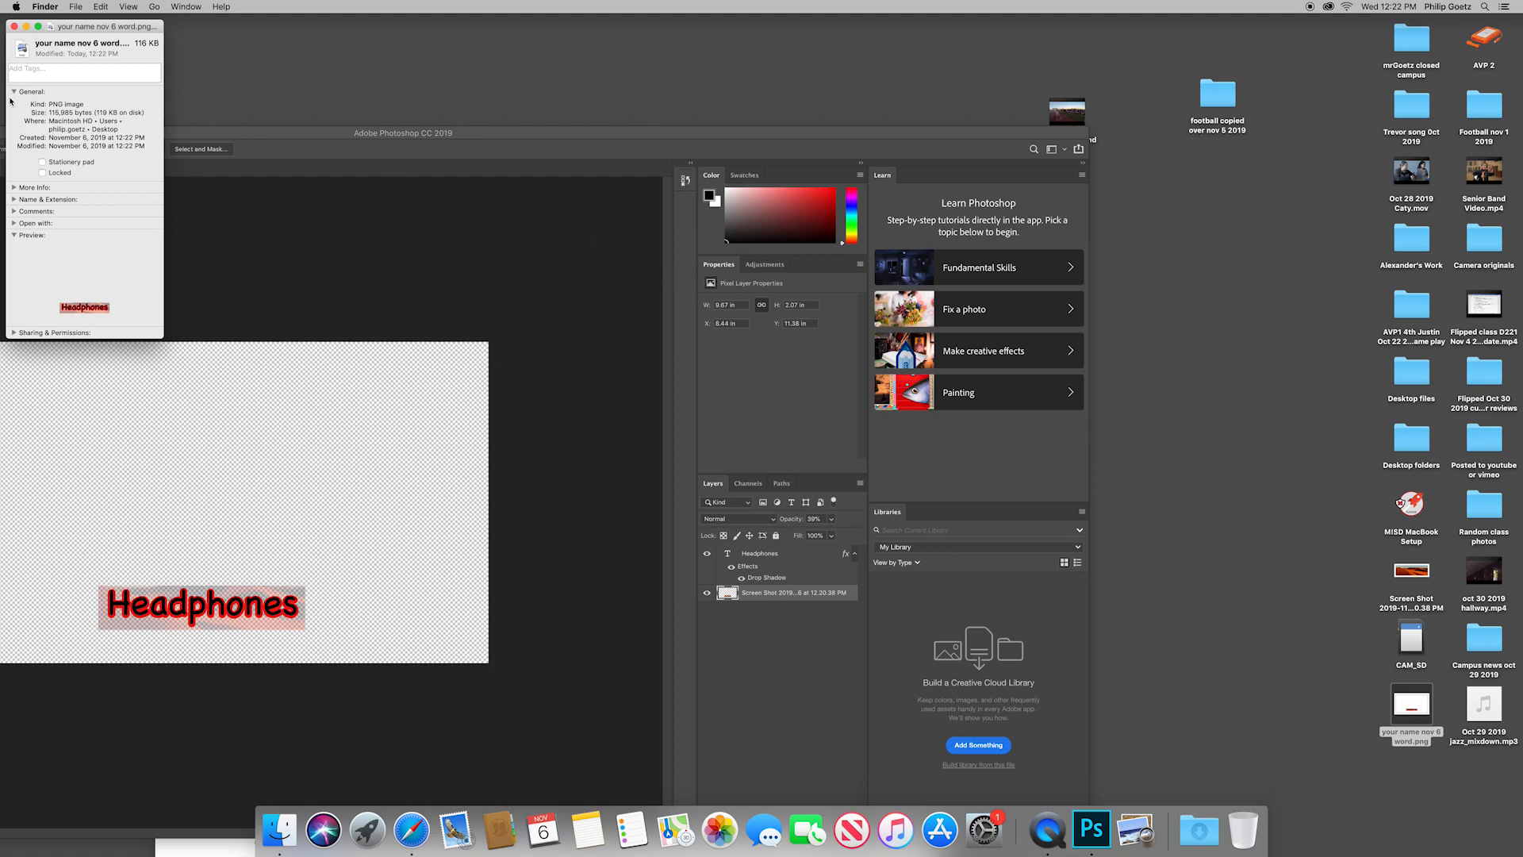
click(14, 27)
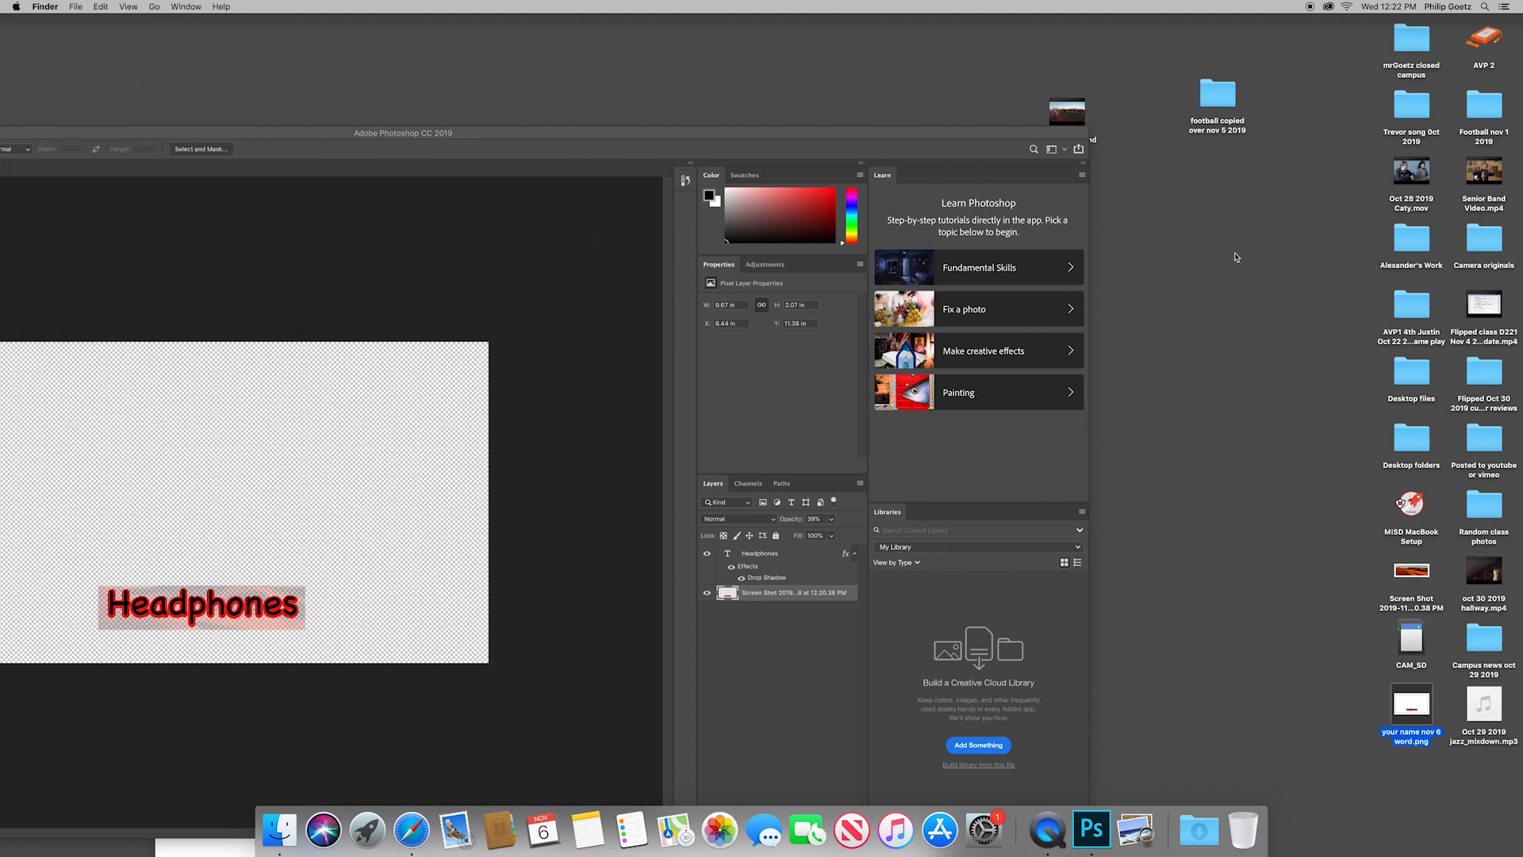